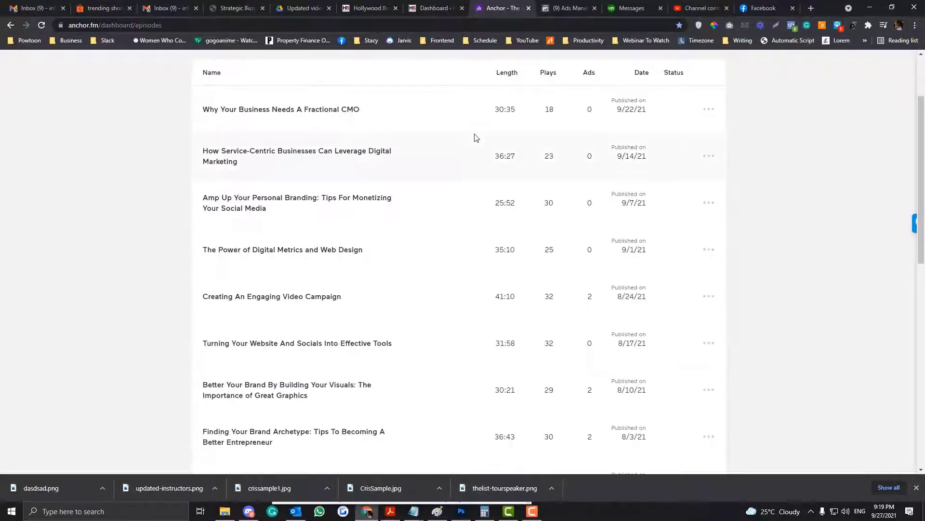
# Scroll the Anchor.fm published episodes list back to the top
pyautogui.scroll(1, 476, 138)
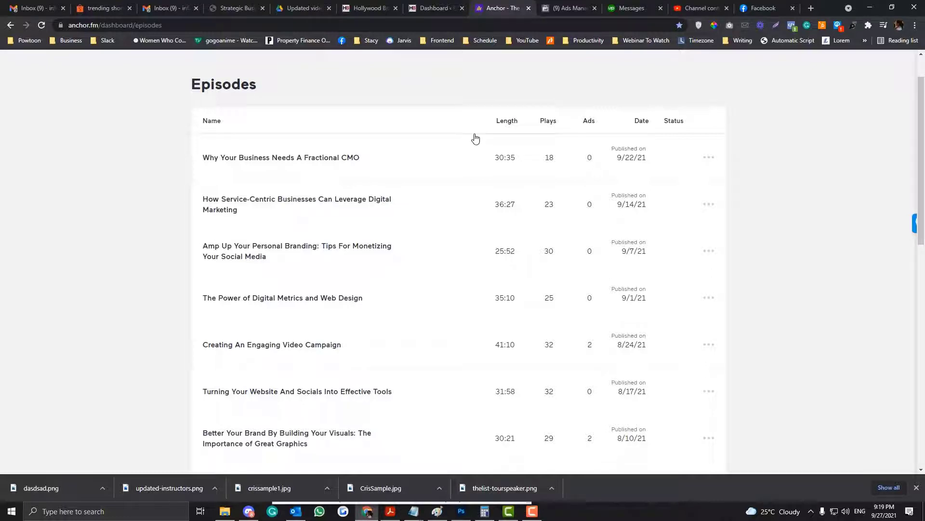
pyautogui.scroll(2, 475, 138)
# Switch to the WordPress dashboard and open the All Pages list
pyautogui.click(453, 8)
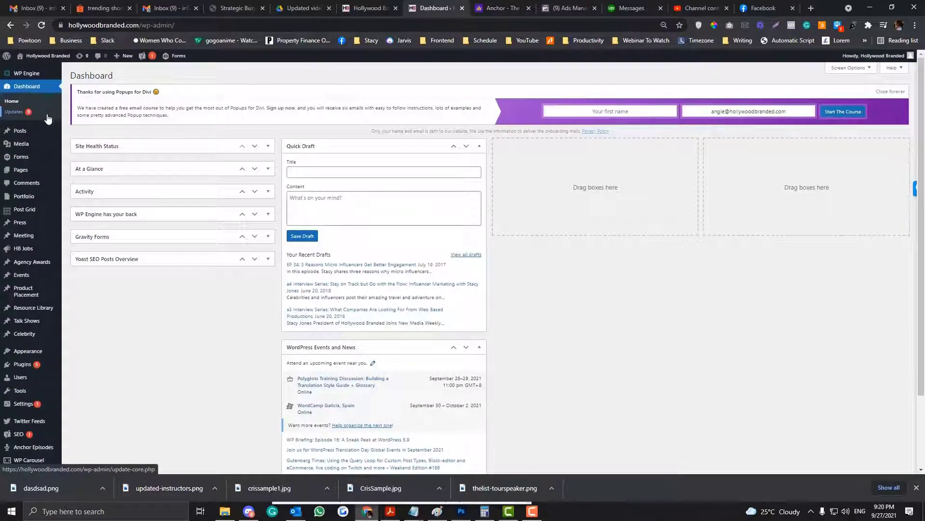
pyautogui.moveTo(24, 130)
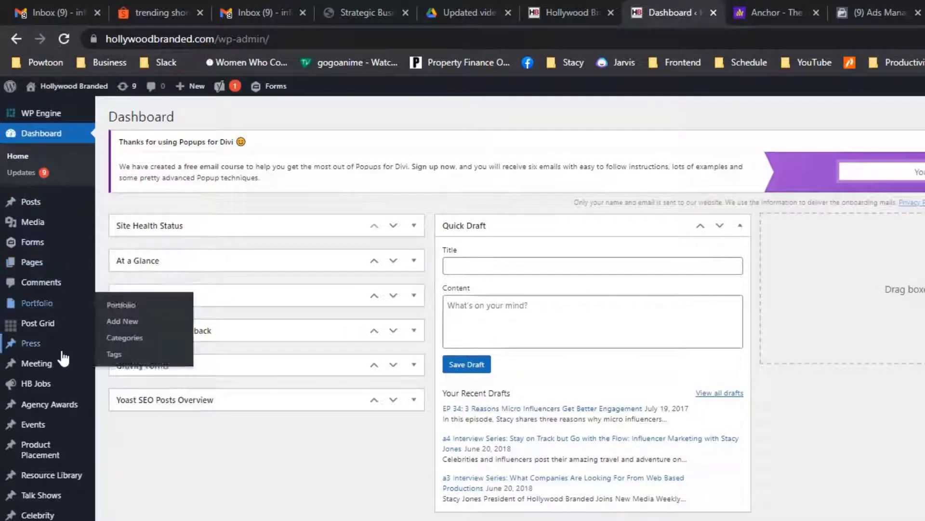
pyautogui.moveTo(97, 227)
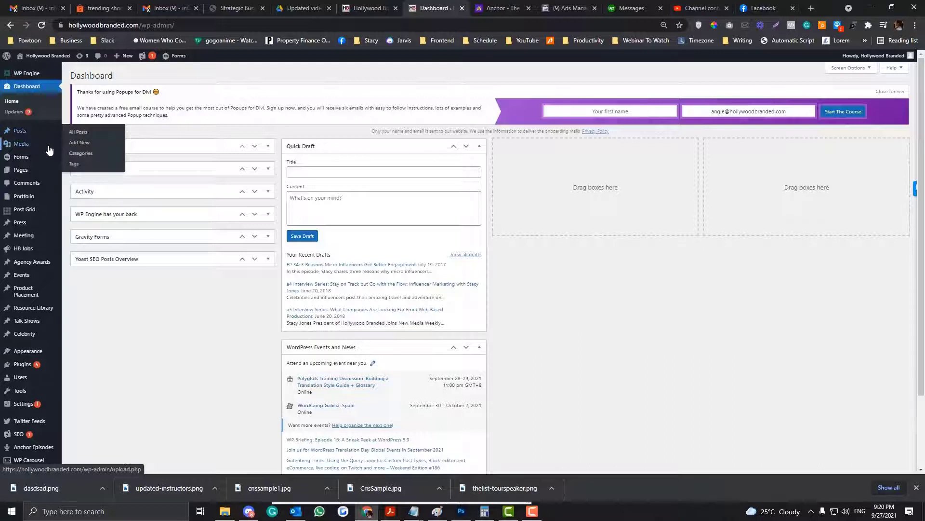
pyautogui.moveTo(50, 170)
pyautogui.click(88, 171)
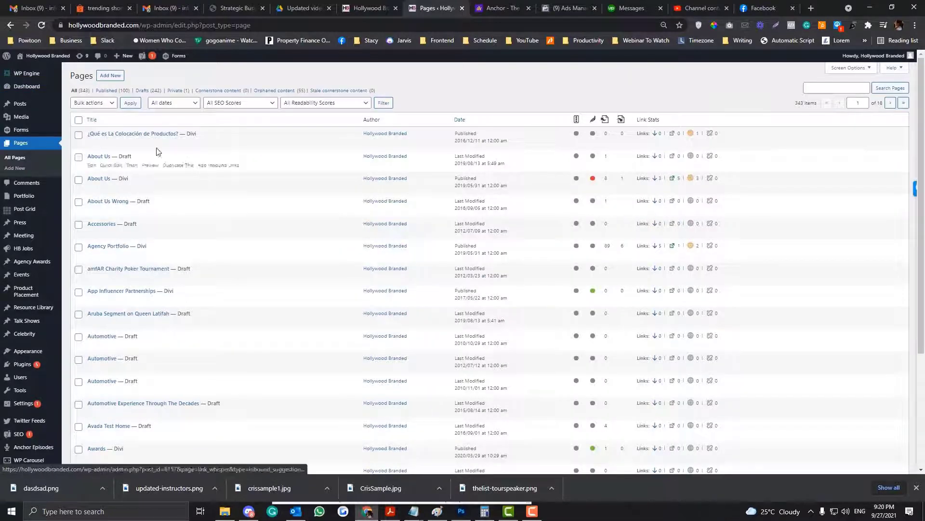
# Open the All Posts list showing episode posts EP273 down to EP269
pyautogui.moveTo(45, 126)
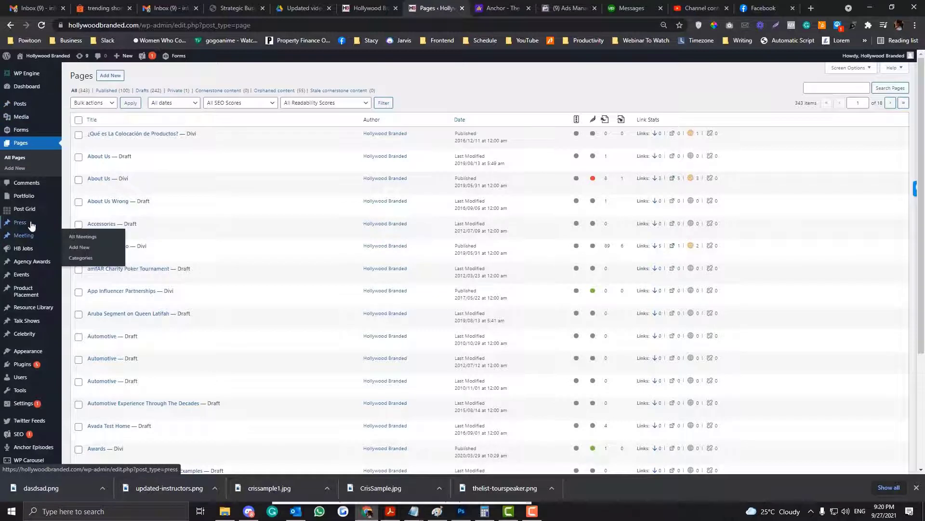
pyautogui.moveTo(32, 225)
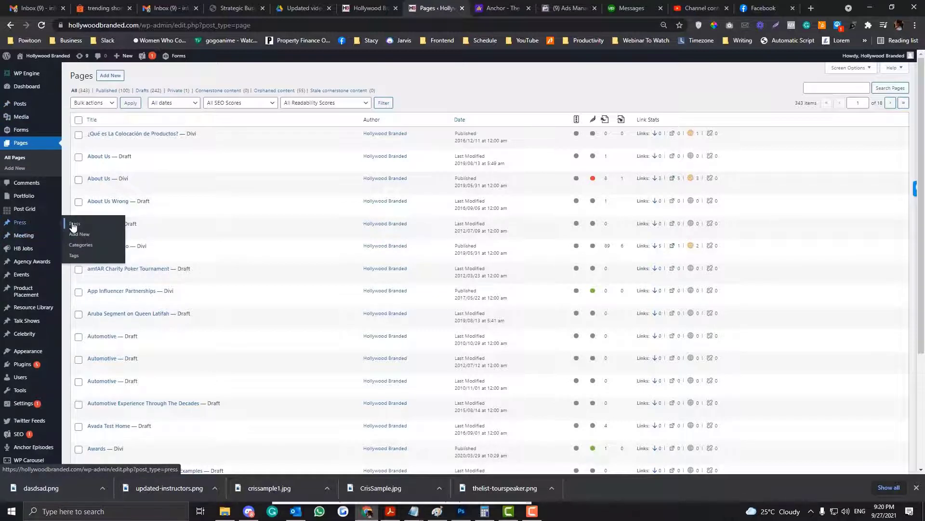
pyautogui.moveTo(30, 105)
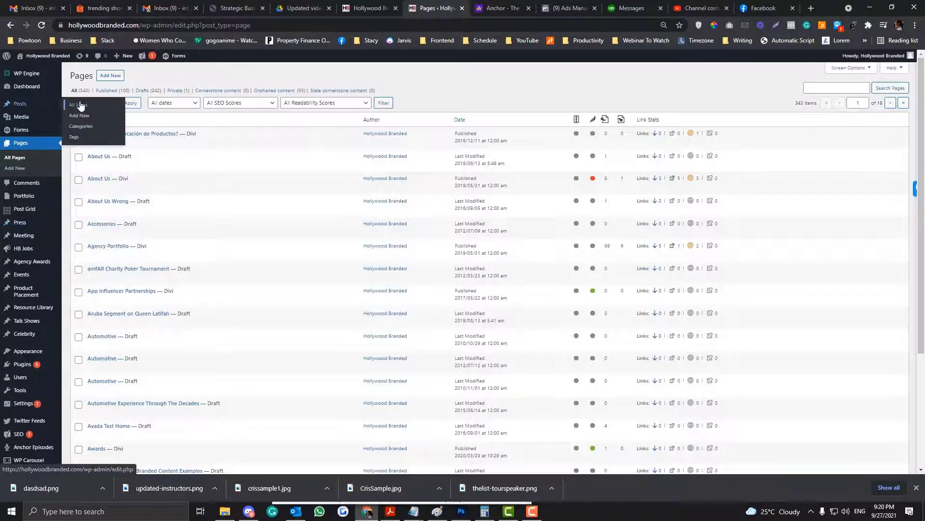
pyautogui.click(36, 108)
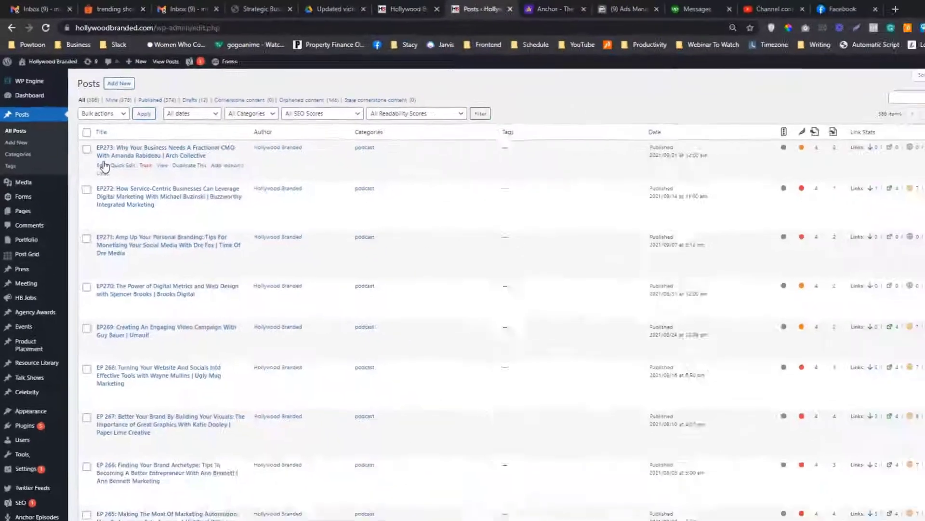
# Inspect the EP273 post's Anchor iframe in the Text editor, then return to the live post
pyautogui.click(103, 165)
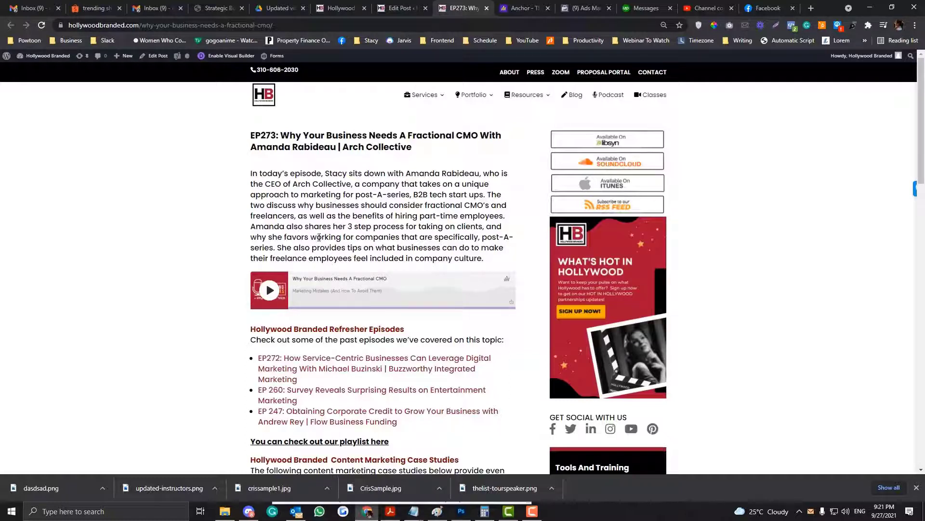
pyautogui.click(389, 8)
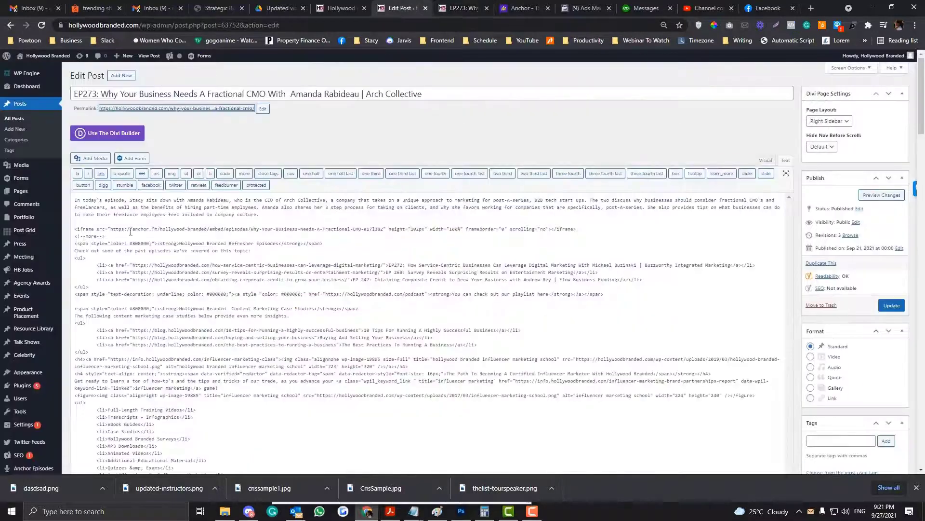
pyautogui.hotkey('ctrl', 'Tab')
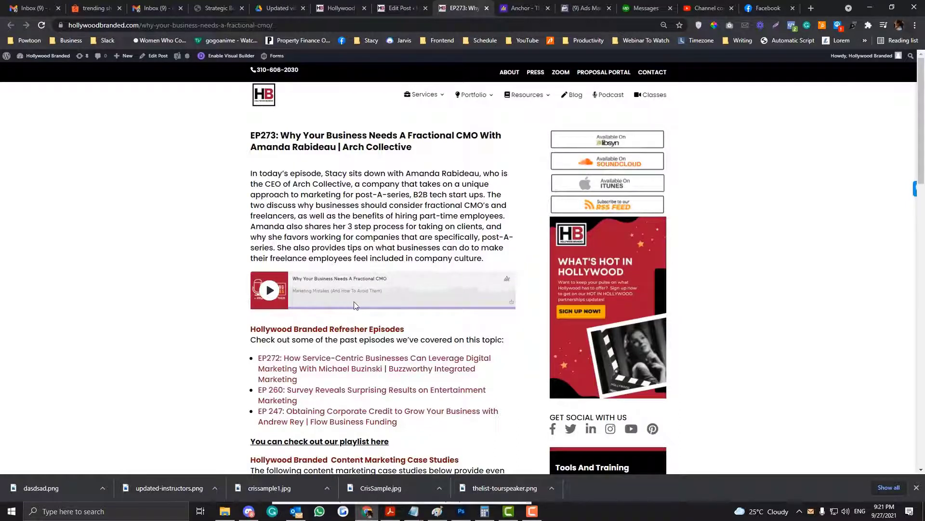
# Copy the embed code of the 'Why Your Business Needs A Fractional CMO' episode from Anchor.fm
pyautogui.click(532, 4)
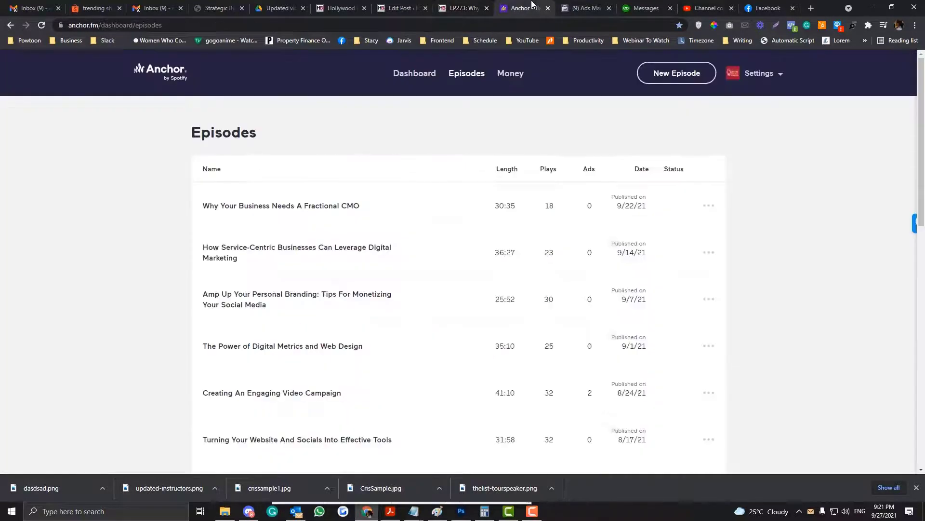
pyautogui.click(468, 80)
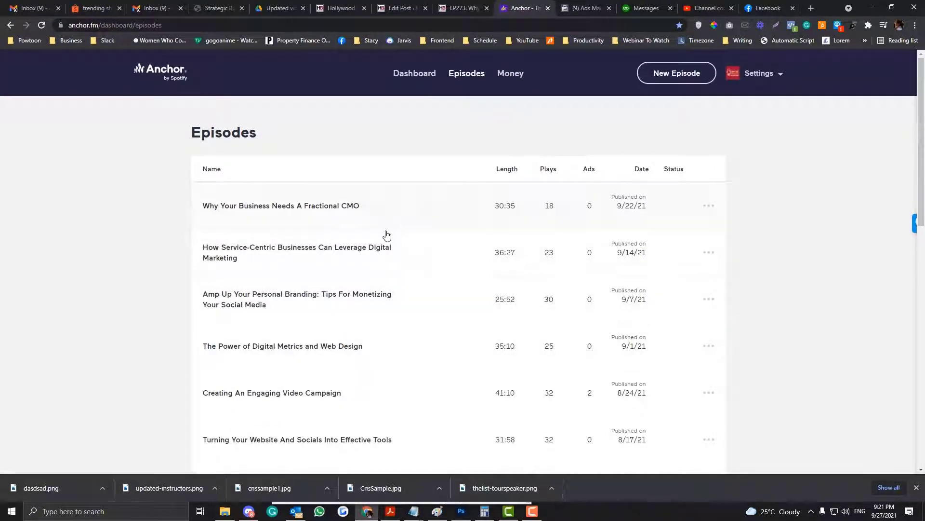
pyautogui.click(351, 211)
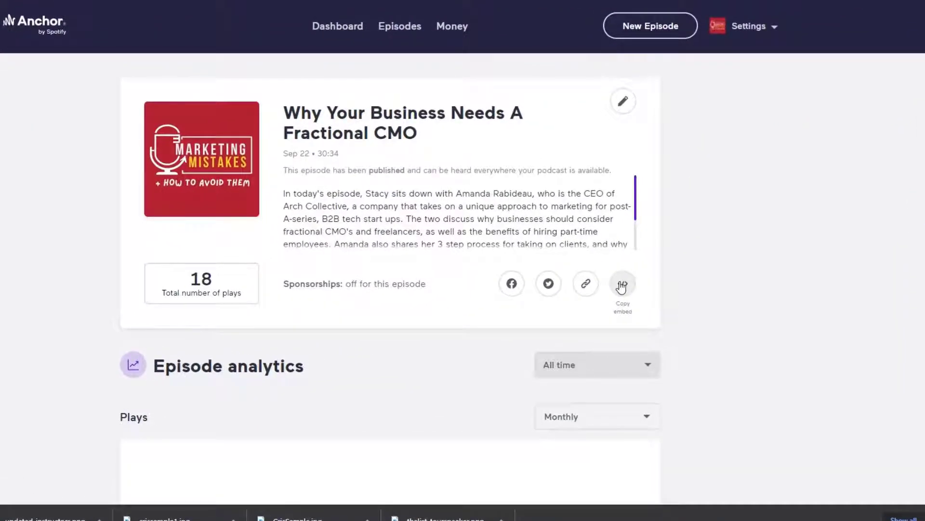
pyautogui.click(621, 287)
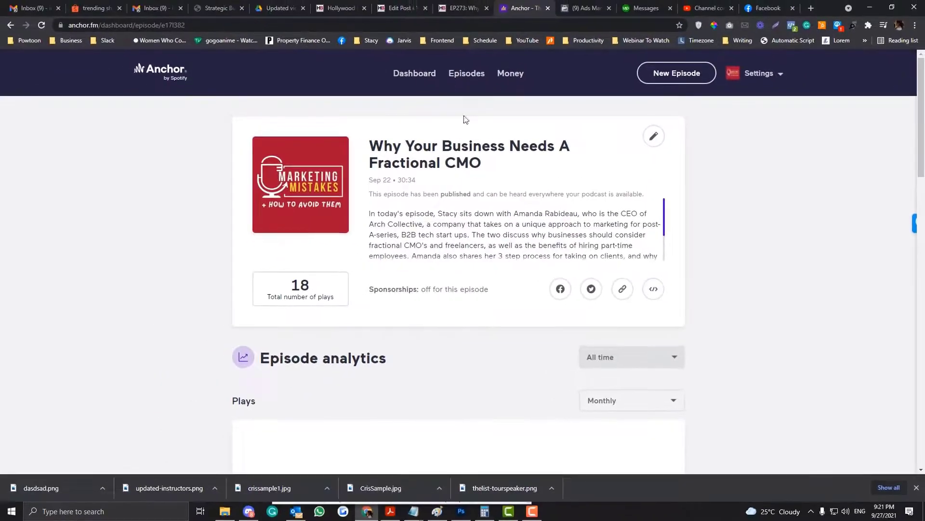
pyautogui.click(403, 8)
# Replace the EP273 post's iframe line with the copied Anchor embed and update the post
pyautogui.moveTo(576, 229); pyautogui.dragTo(135, 232)
pyautogui.moveTo(160, 275); pyautogui.dragTo(89, 272)
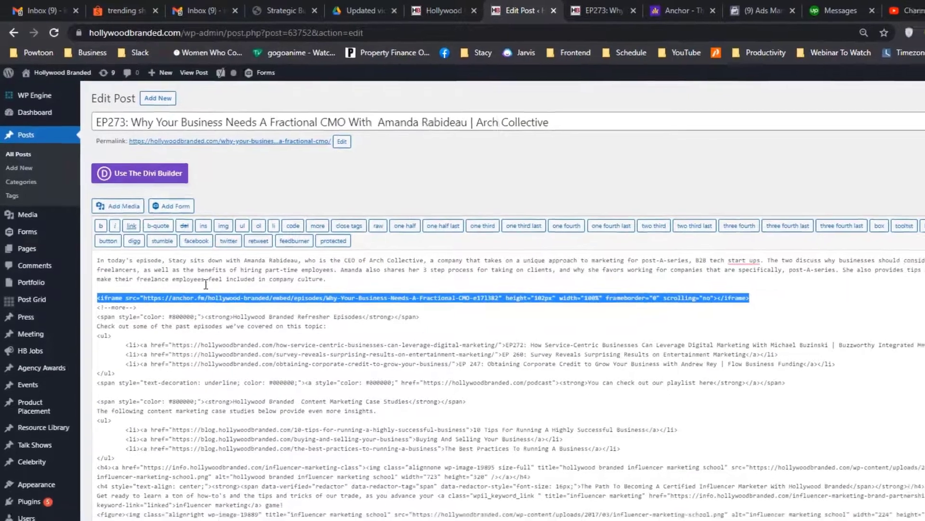
pyautogui.click(612, 11)
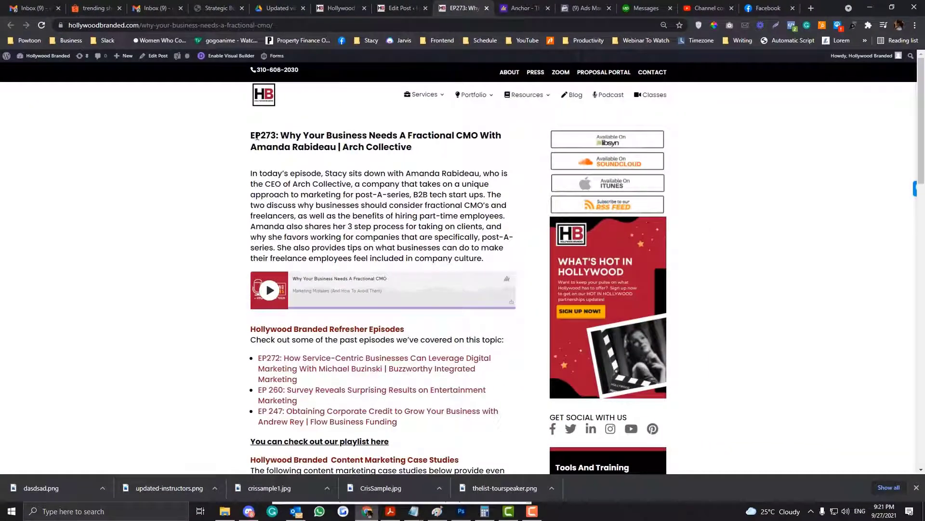
pyautogui.click(430, 6)
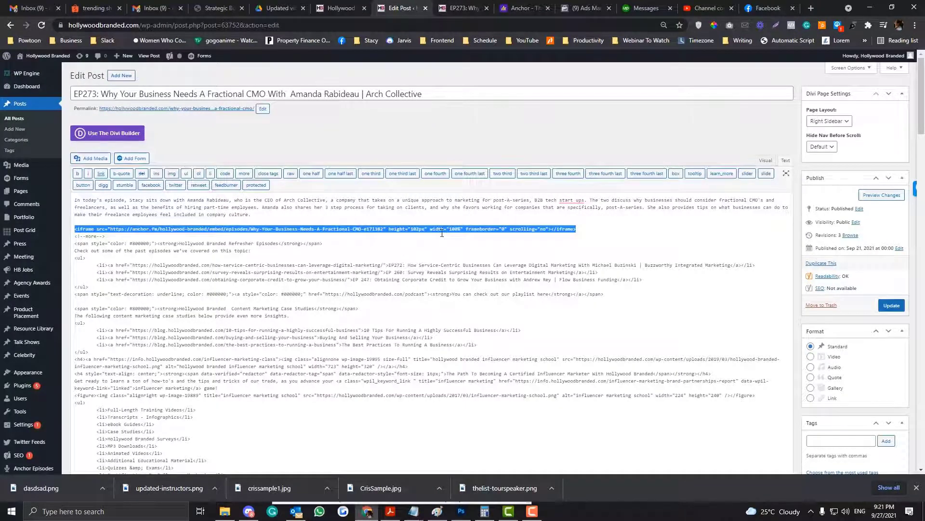
pyautogui.write('<iframe src="https://anchor.fm/hollywood-branded/embed/episodes/Why-Your-Business-Needs-A-Fractional-CMO-e171382" height="102px" width="400px" frameborder="0" scrolling="no"></iframe>')
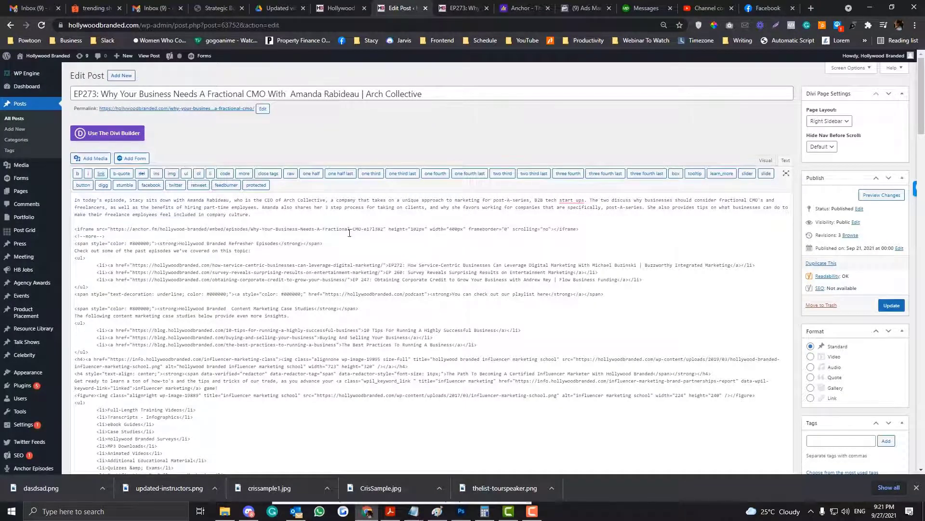
pyautogui.click(891, 305)
# Reload the live EP273 post to see the narrower 400px player
pyautogui.click(467, 8)
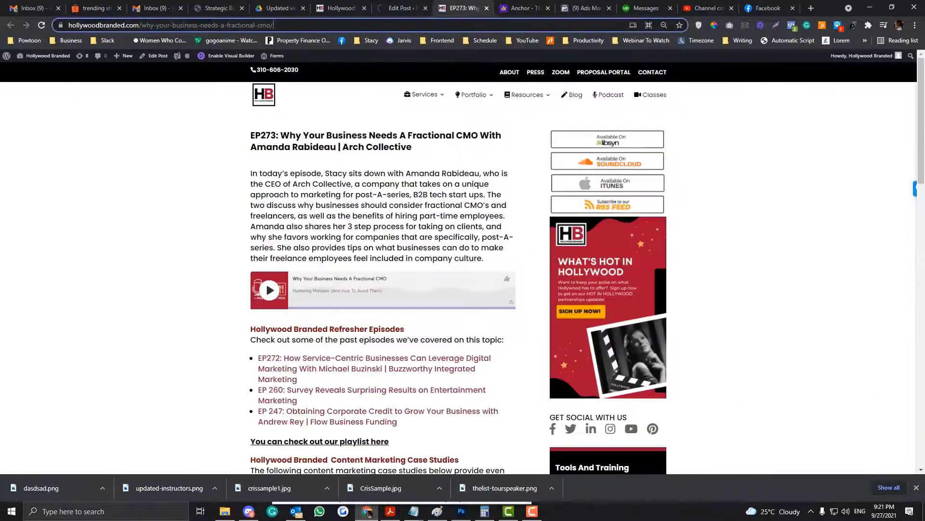
pyautogui.click(450, 25)
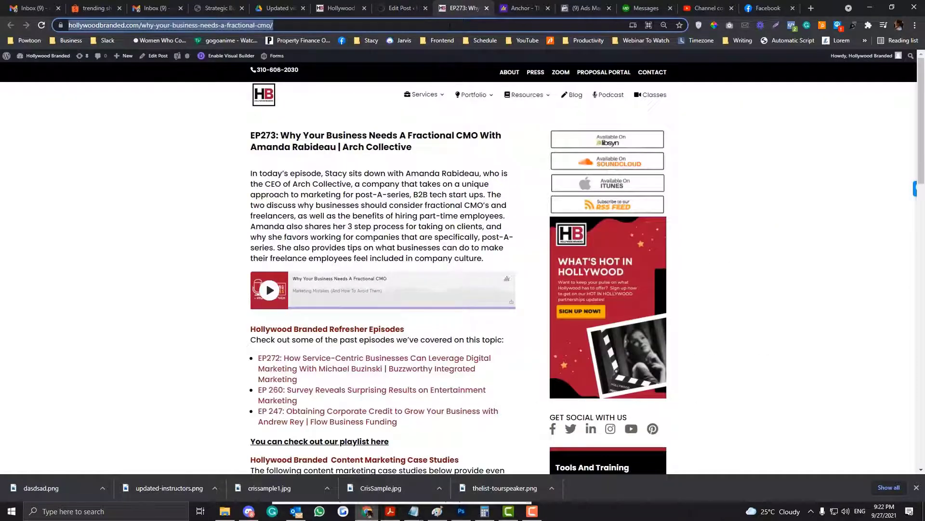
pyautogui.press('Return')
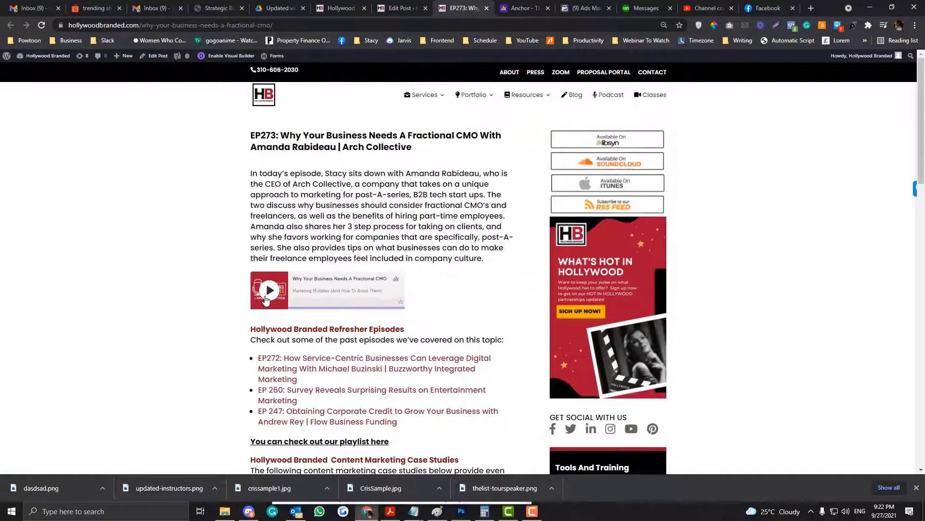
# Change the embed width from 400px to 100%, update the post, and reload the live EP273 page
pyautogui.click(400, 6)
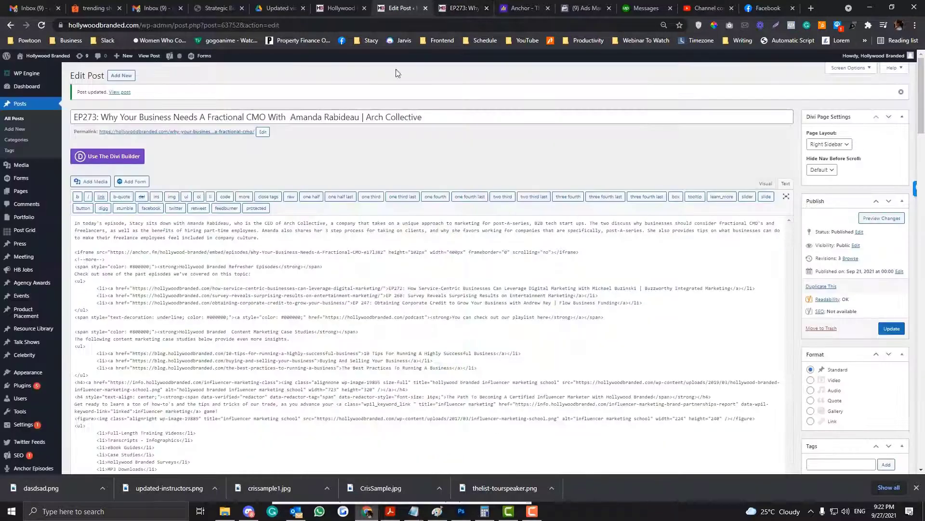
pyautogui.click(389, 260)
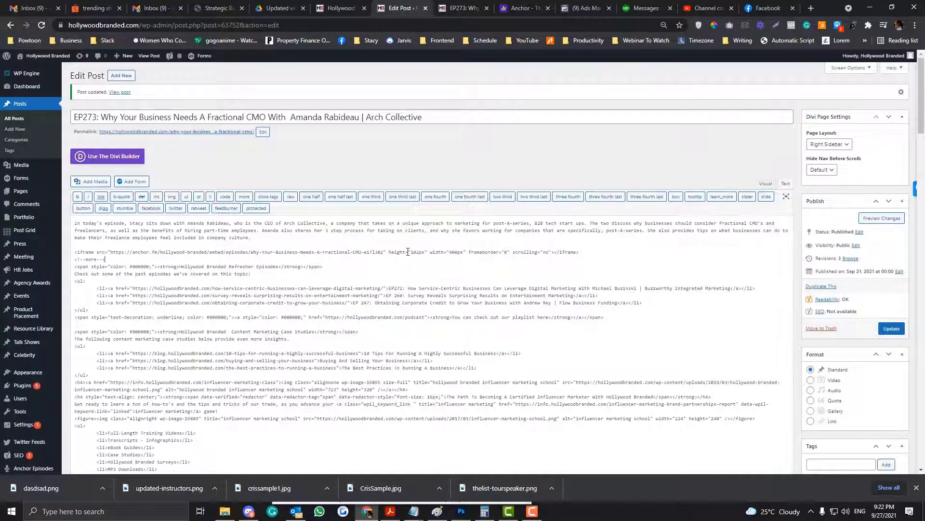
pyautogui.doubleClick(451, 253)
pyautogui.write('100%')
pyautogui.click(892, 329)
pyautogui.click(453, 9)
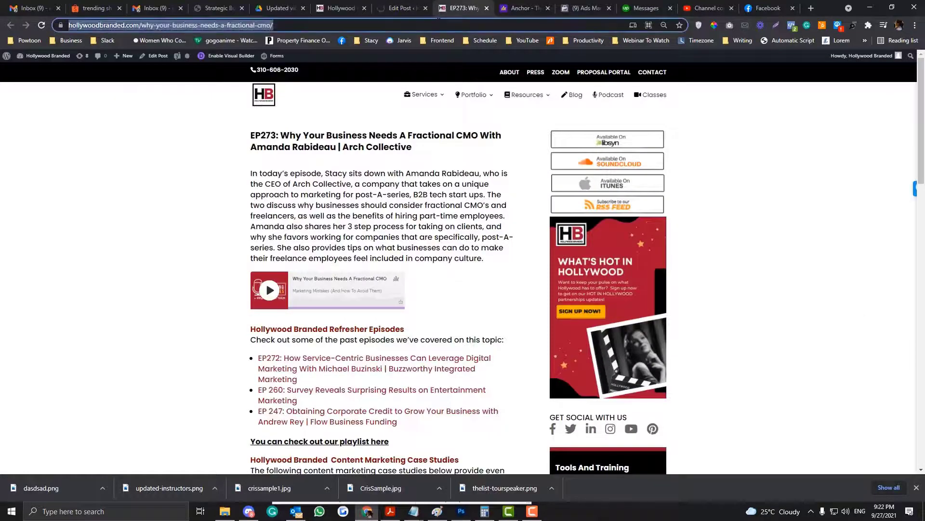
pyautogui.press('Return')
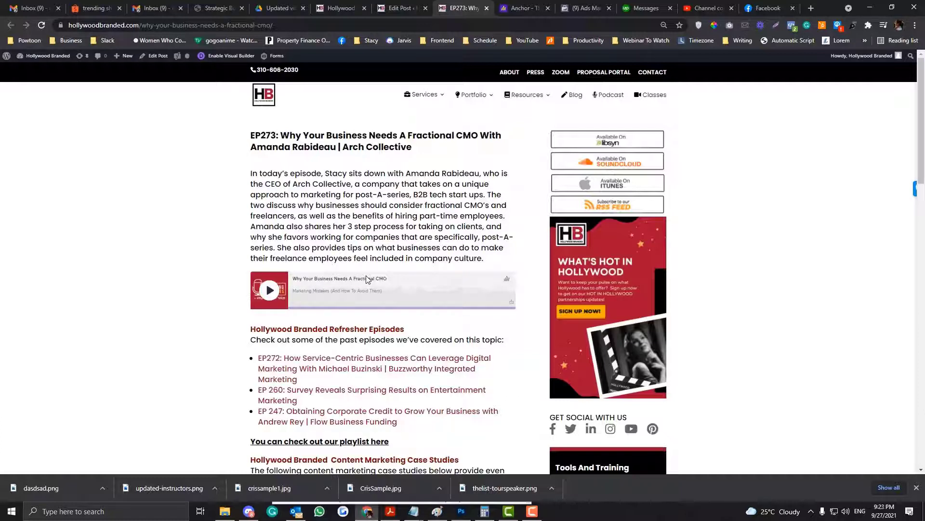
# Glance at the Anchor dashboard, then open WordPress's Installed Plugins list
pyautogui.click(400, 8)
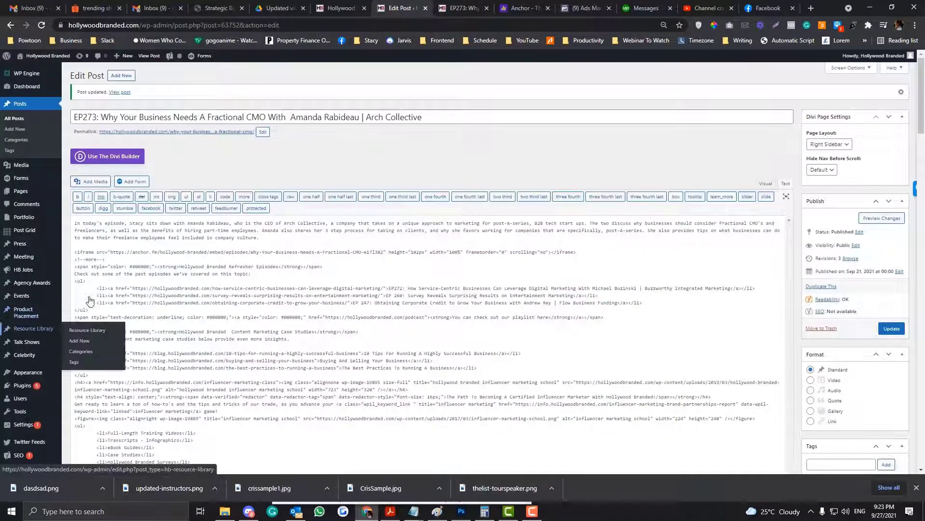
pyautogui.click(526, 6)
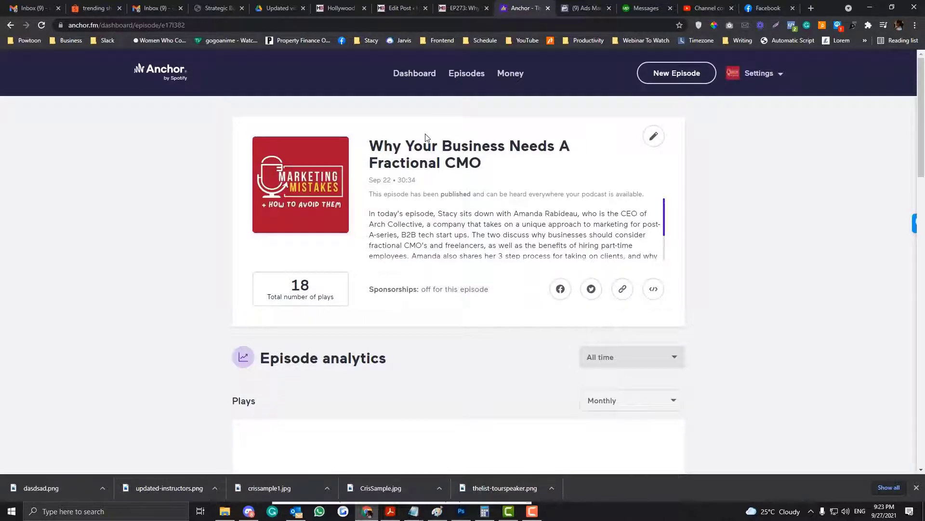
pyautogui.click(400, 8)
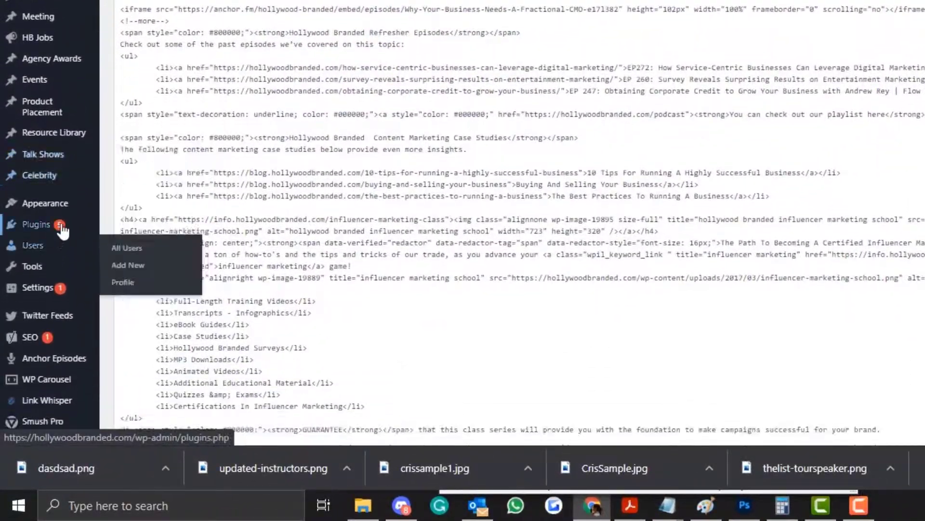
pyautogui.click(57, 225)
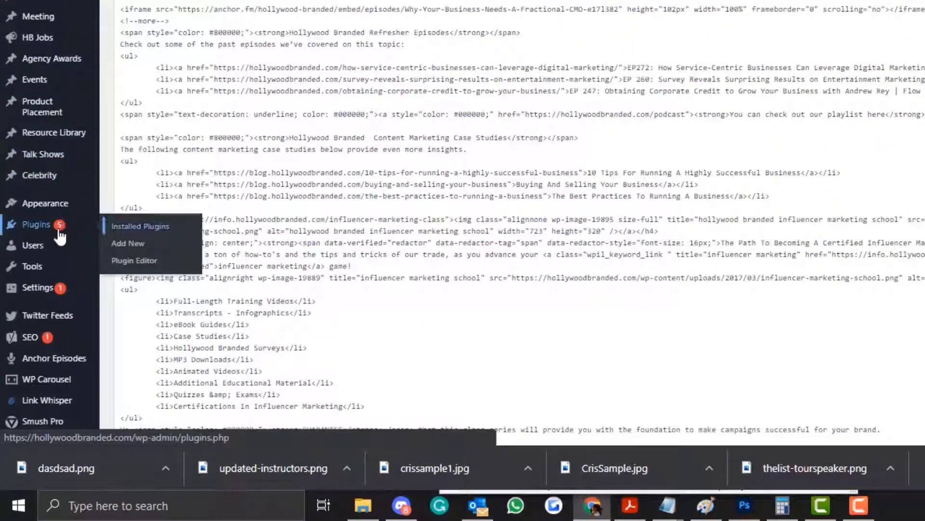
pyautogui.moveTo(71, 216)
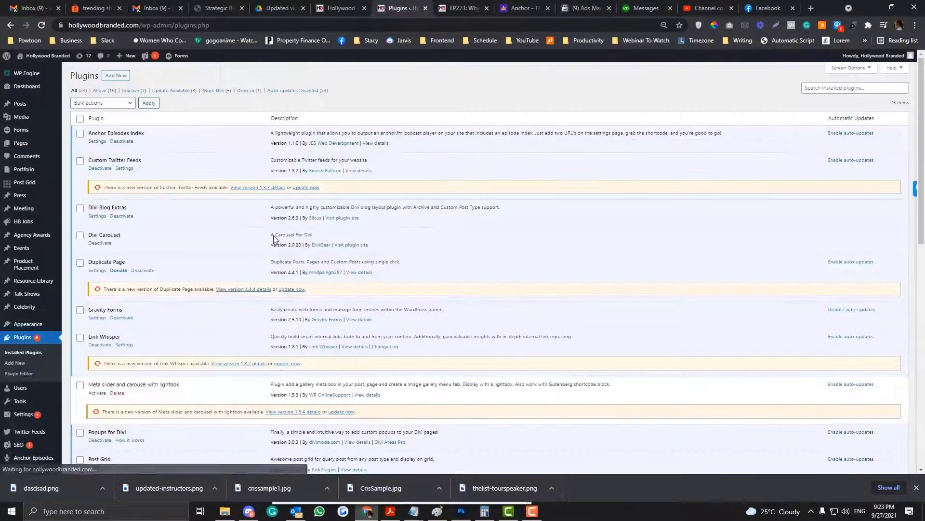
pyautogui.scroll(-5, 274, 239)
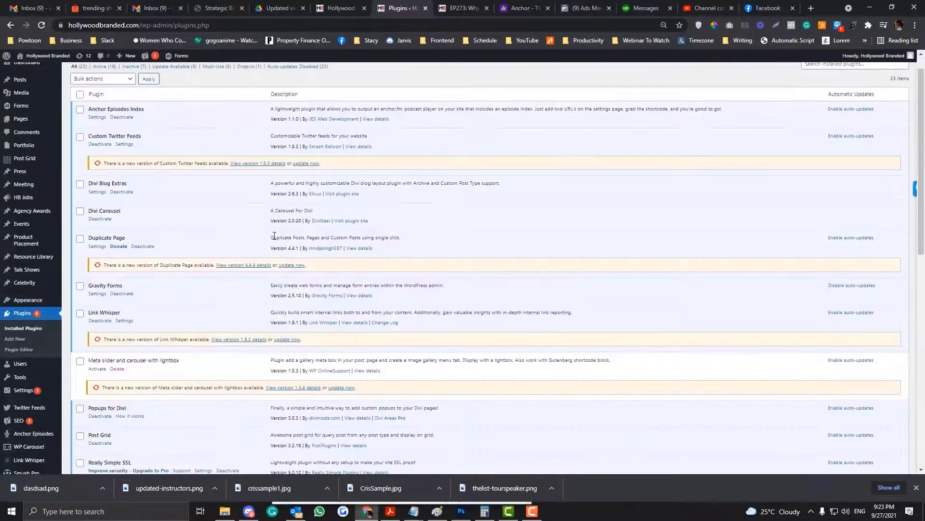
# Find the Anchor Episodes Index plugin by searching 'anchor' and copy its name
pyautogui.hotkey('ctrl', 'f')
pyautogui.write('anchor')
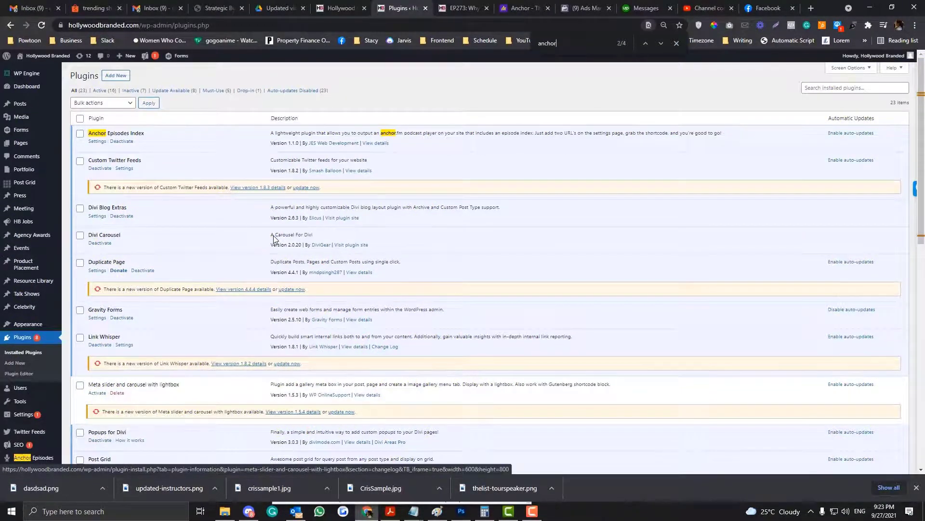
pyautogui.scroll(-8, 154, 316)
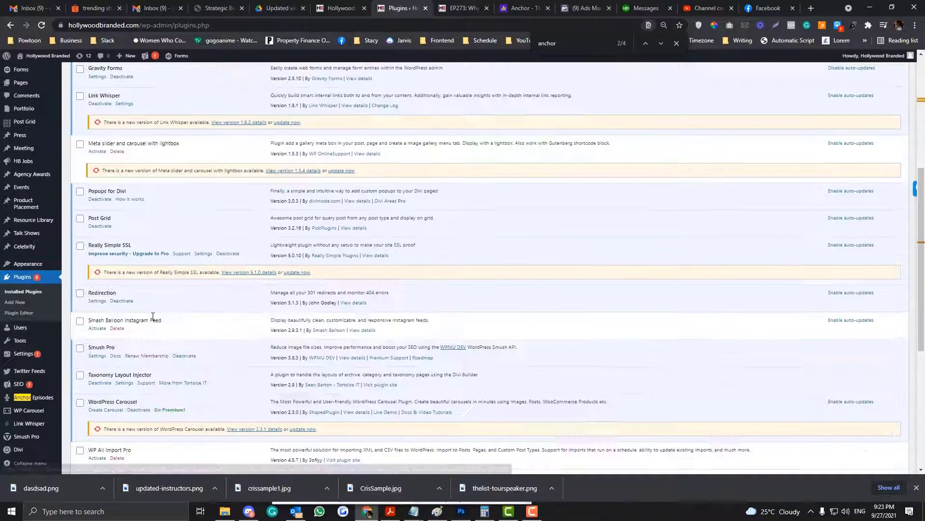
pyautogui.scroll(-3, 153, 316)
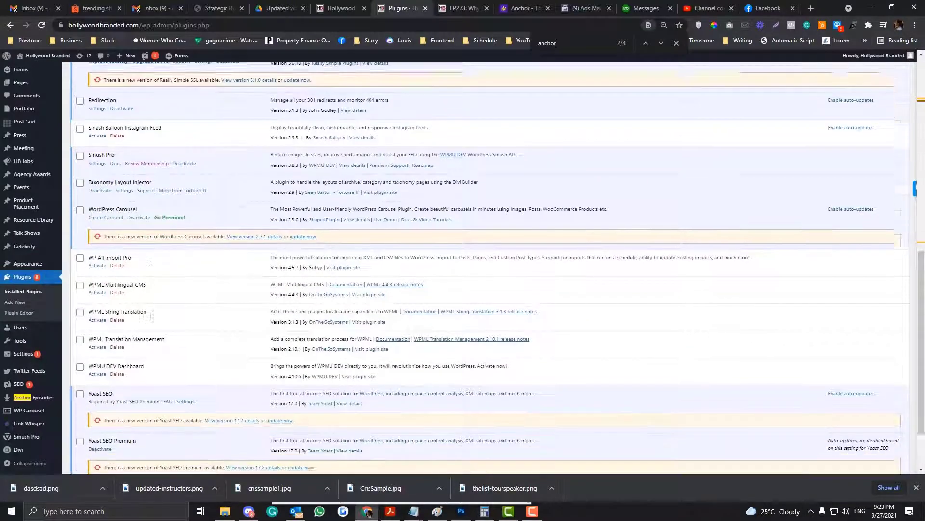
pyautogui.scroll(4, 153, 317)
pyautogui.scroll(7, 153, 316)
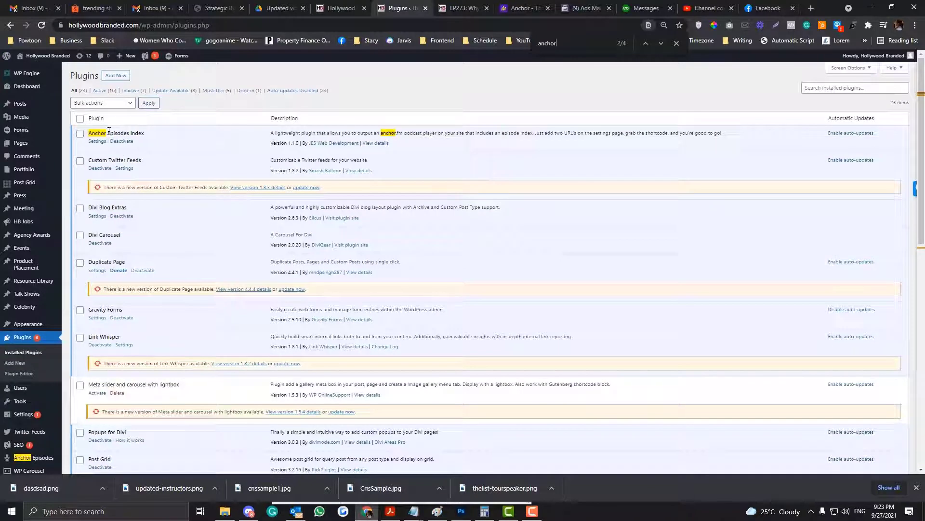
pyautogui.moveTo(109, 131); pyautogui.dragTo(88, 133)
pyautogui.rightClick(111, 137)
pyautogui.click(114, 141)
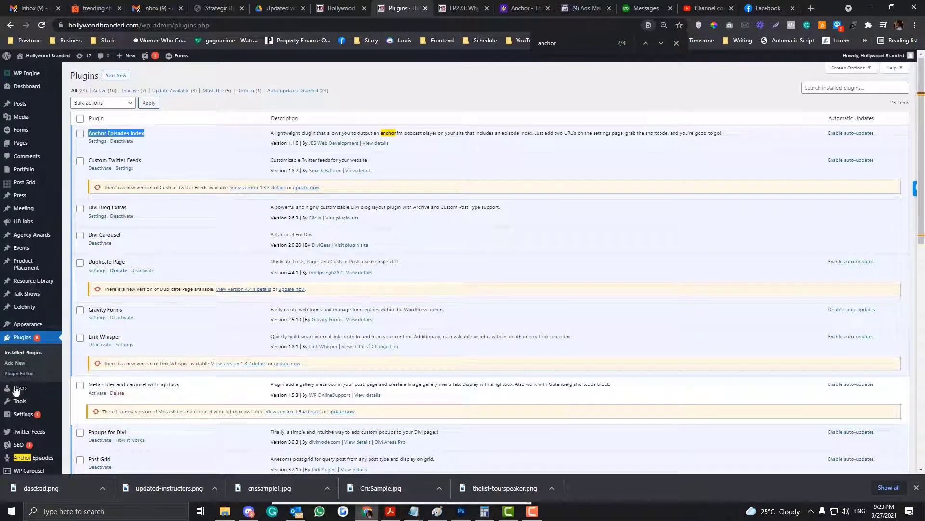
# Search Add Plugins for 'Anchor Episodes Index', confirming the plugin is already active
pyautogui.click(16, 364)
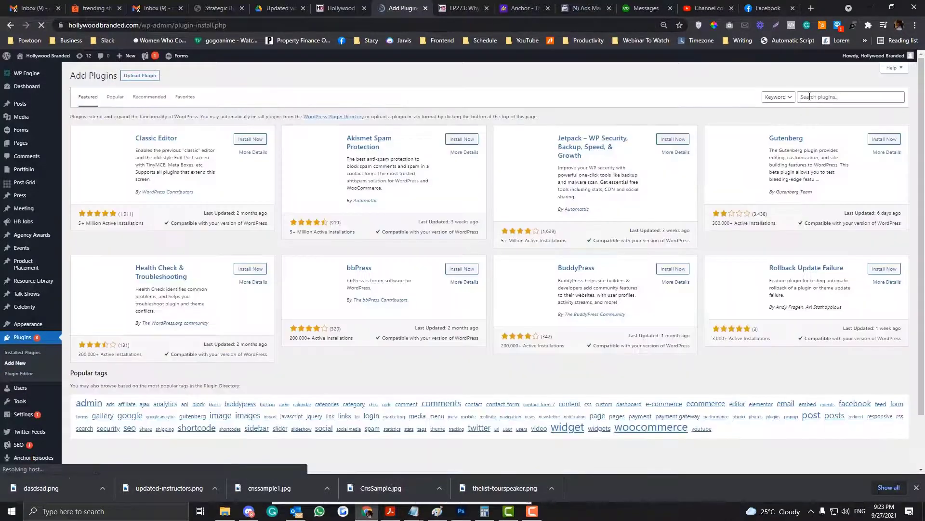
pyautogui.click(810, 96)
pyautogui.hotkey('ctrl', 'v')
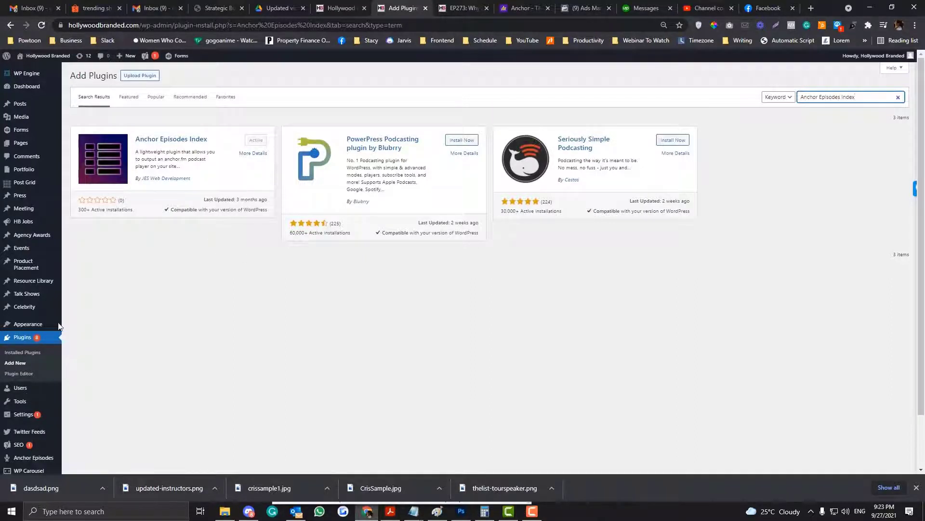
pyautogui.scroll(-1, 32, 413)
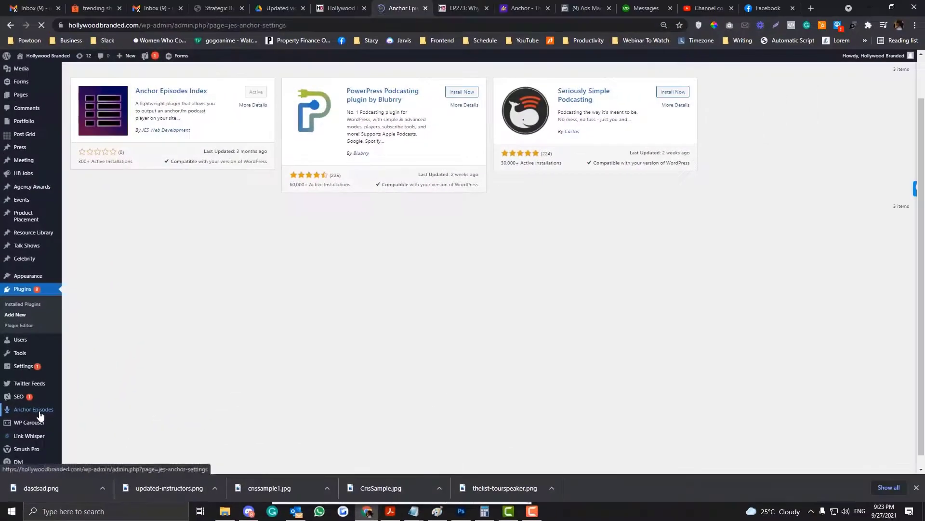
# View the Anchor Episodes settings with its [anchor_episodes] shortcode and Anchor Site URL, then return to Anchor.fm
pyautogui.click(63, 352)
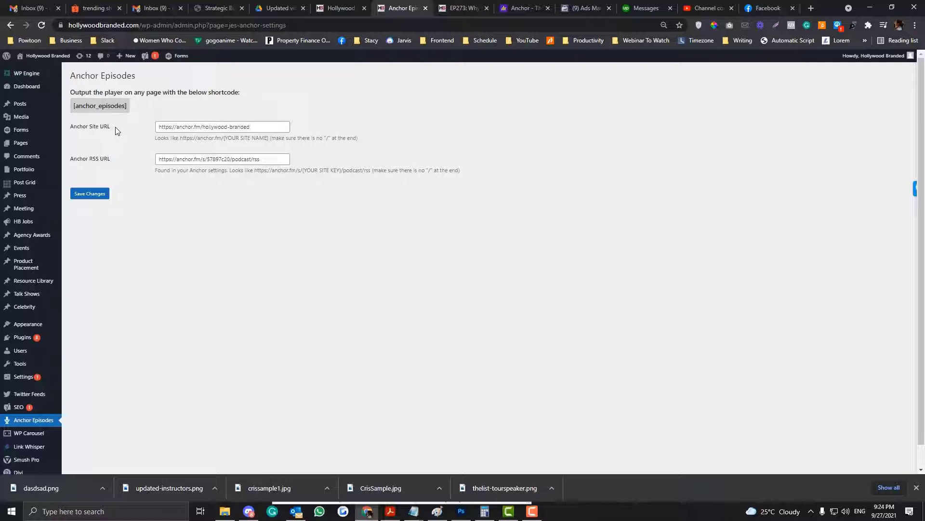
pyautogui.moveTo(110, 127); pyautogui.dragTo(85, 128)
pyautogui.click(190, 127)
pyautogui.hotkey('ctrl', 'Tab')
pyautogui.hotkey('ctrl', 'Tab')
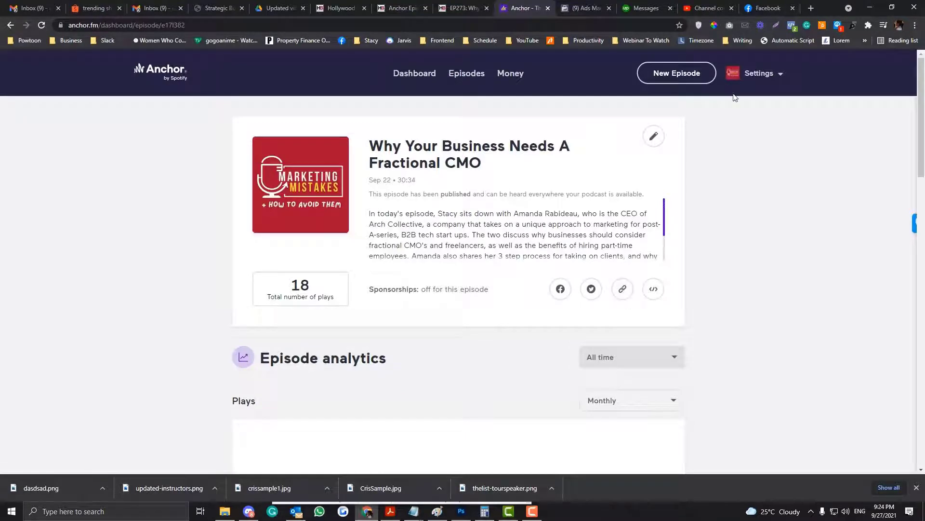
# Open the public Marketing Mistakes podcast page and select its web address
pyautogui.click(759, 73)
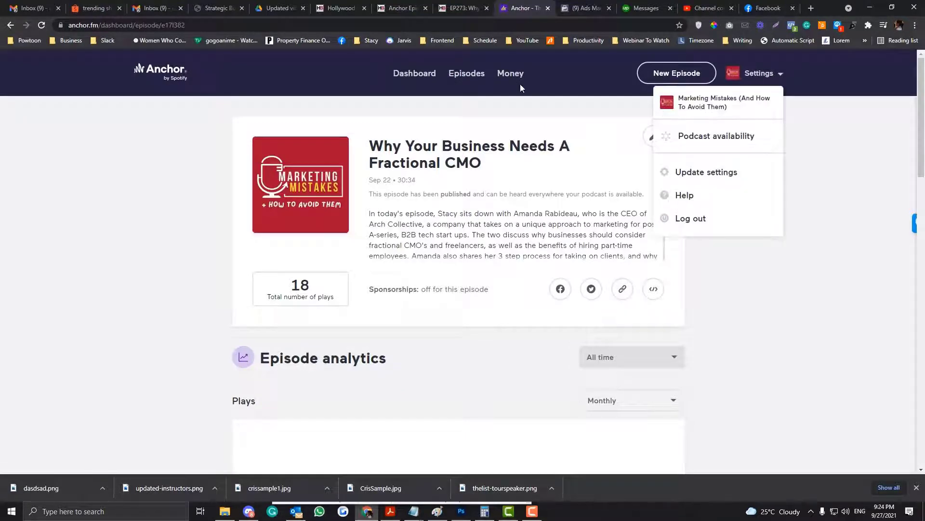
pyautogui.click(400, 73)
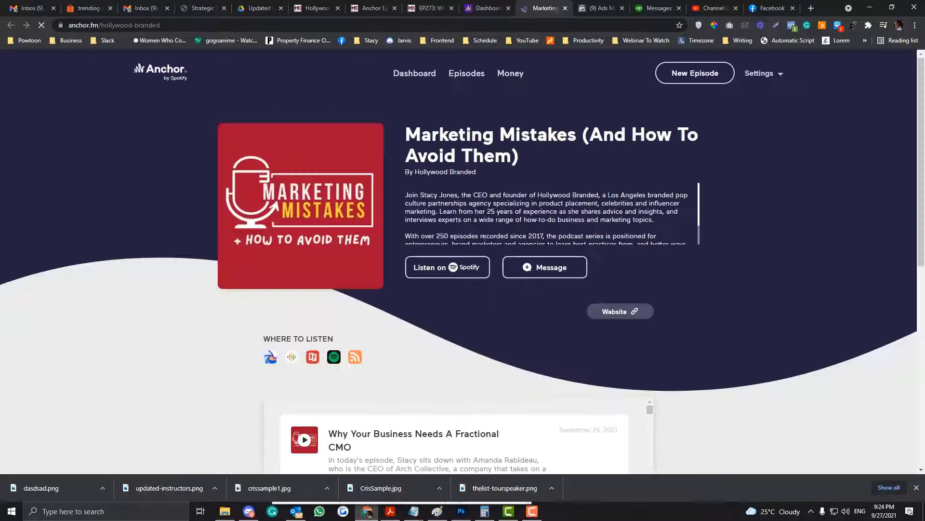
pyautogui.click(242, 27)
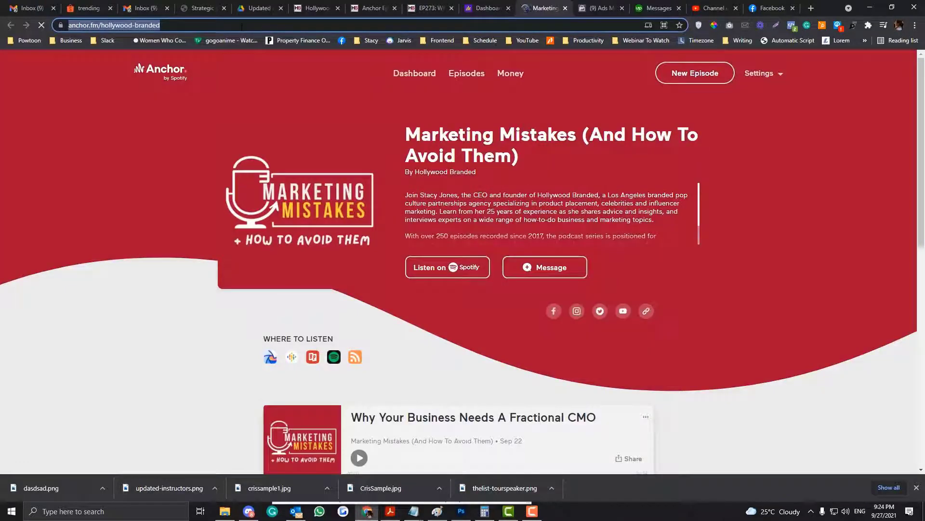
# Select the plugin's Anchor RSS URL to compare, then return to the Anchor dashboard
pyautogui.click(371, 8)
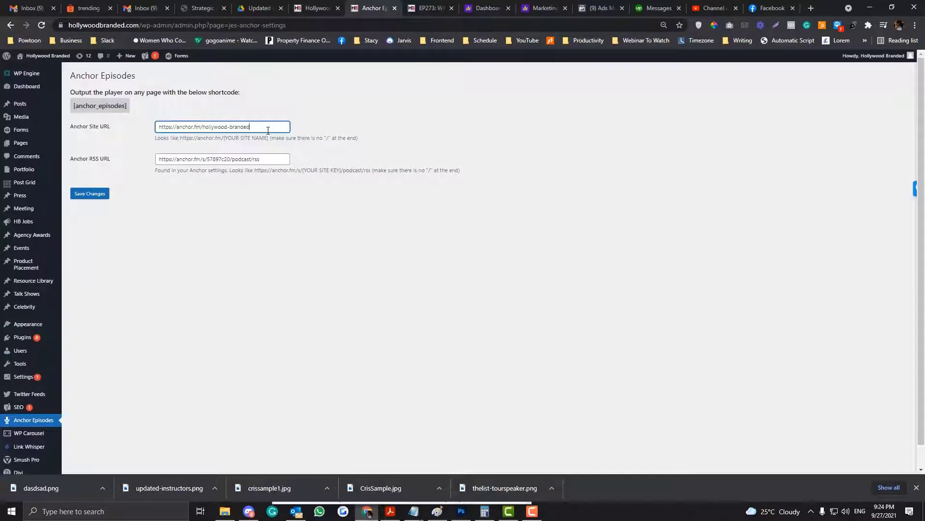
pyautogui.tripleClick(271, 157)
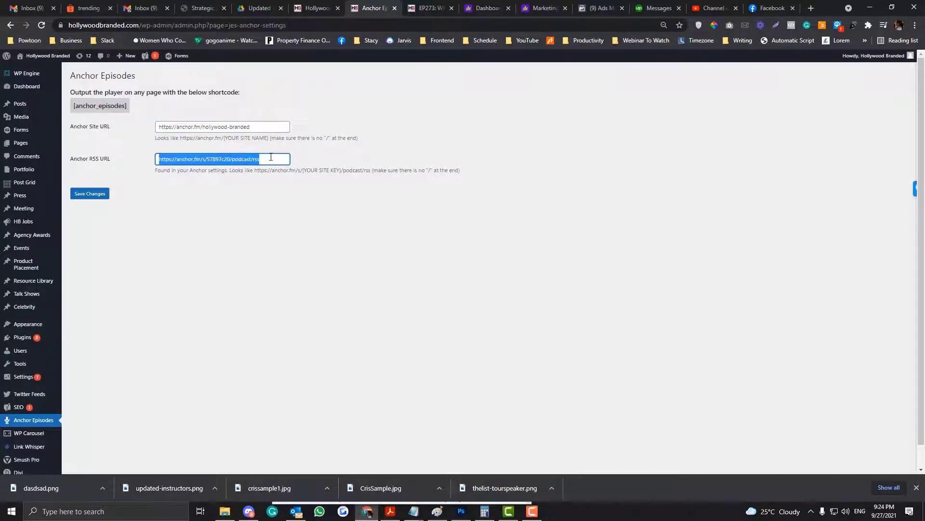
pyautogui.click(501, 7)
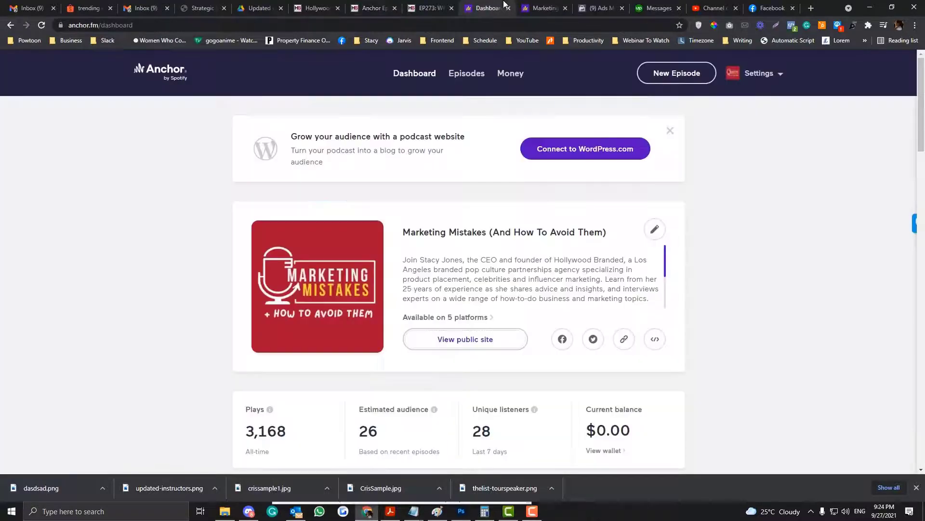
# Go to the Anchor podcast's Podcast availability settings page
pyautogui.click(760, 75)
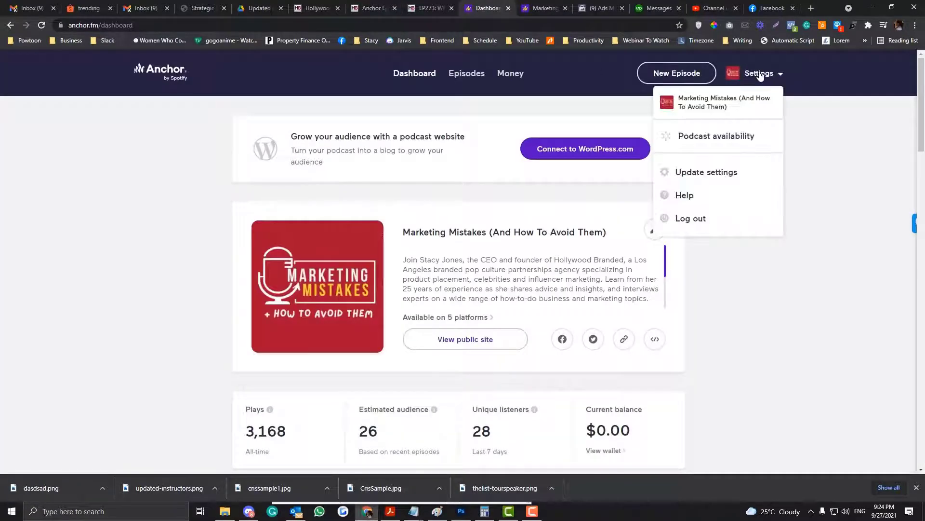
pyautogui.click(716, 173)
pyautogui.scroll(-10, 559, 141)
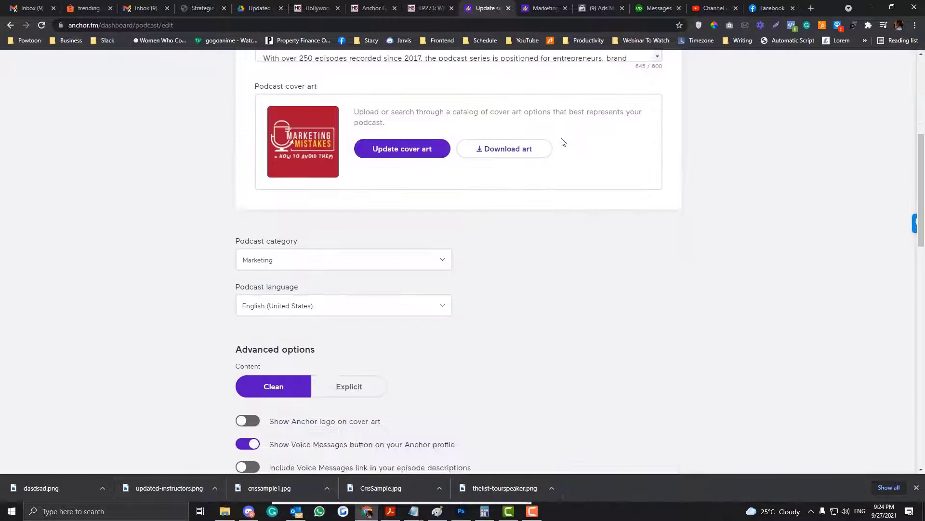
pyautogui.scroll(-10, 561, 142)
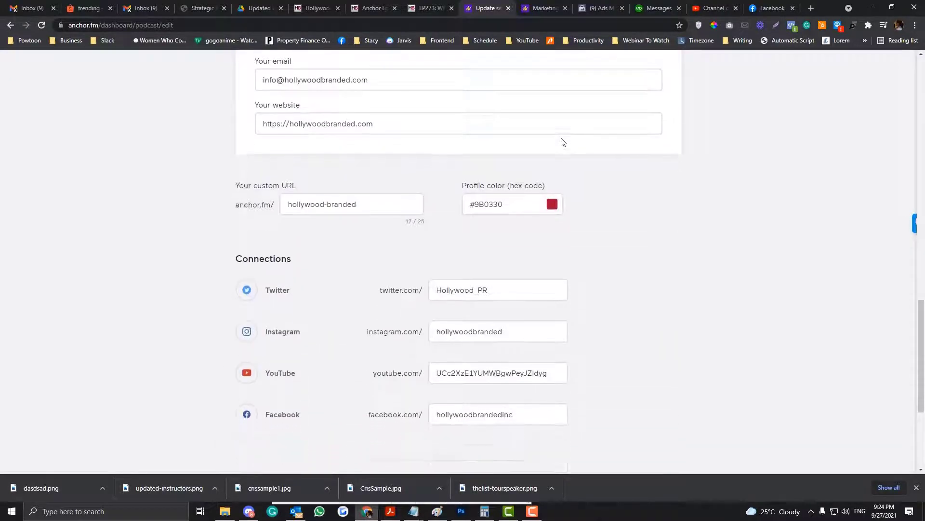
pyautogui.scroll(-2, 561, 141)
pyautogui.scroll(12, 562, 141)
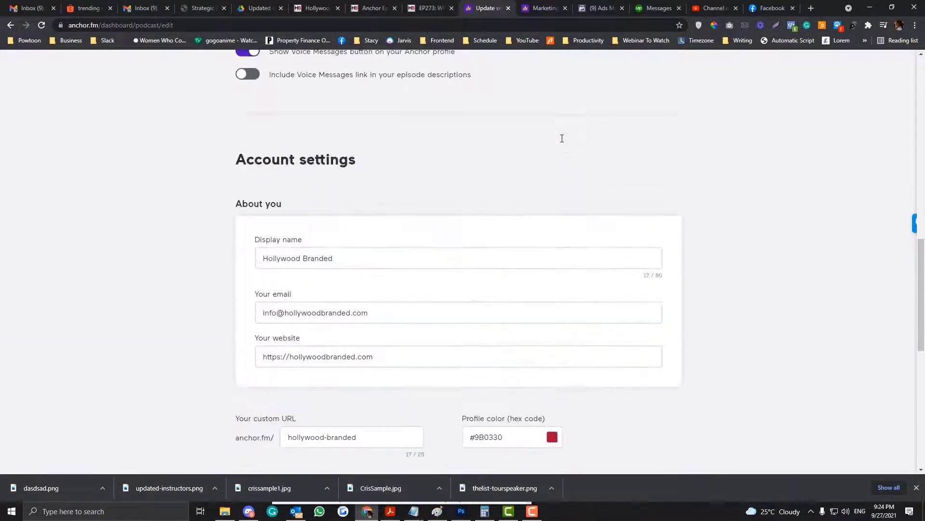
pyautogui.scroll(10, 561, 140)
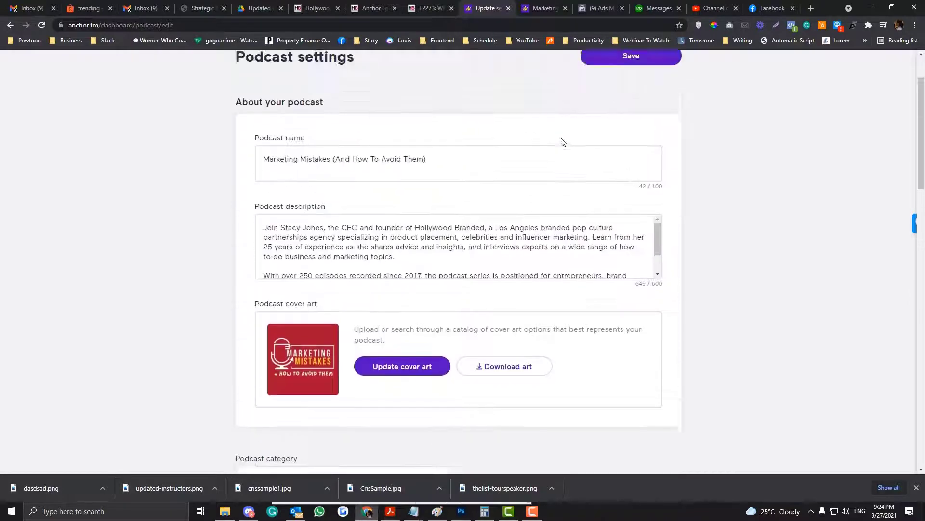
pyautogui.click(758, 73)
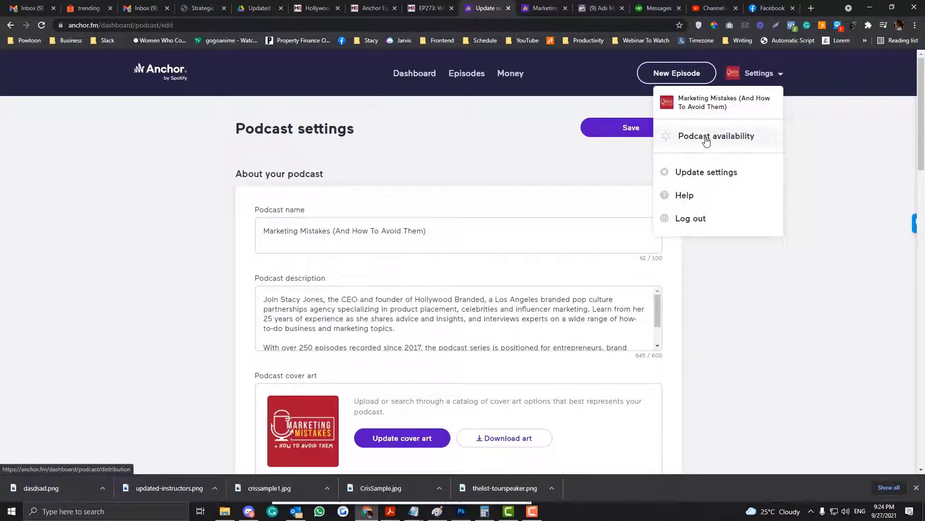
pyautogui.click(706, 140)
# Copy the RSS feed address, then return to the WordPress Anchor Episodes settings
pyautogui.click(759, 83)
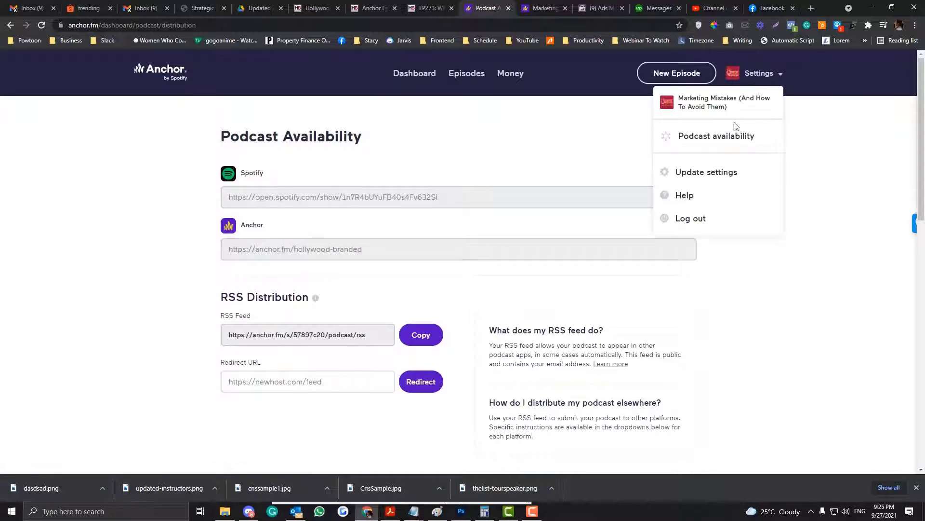
pyautogui.click(715, 140)
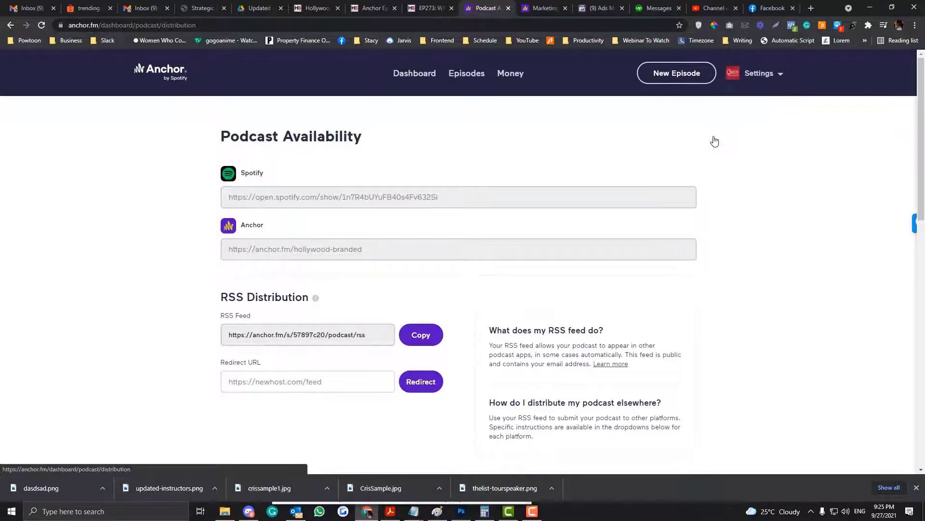
pyautogui.scroll(-2, 289, 270)
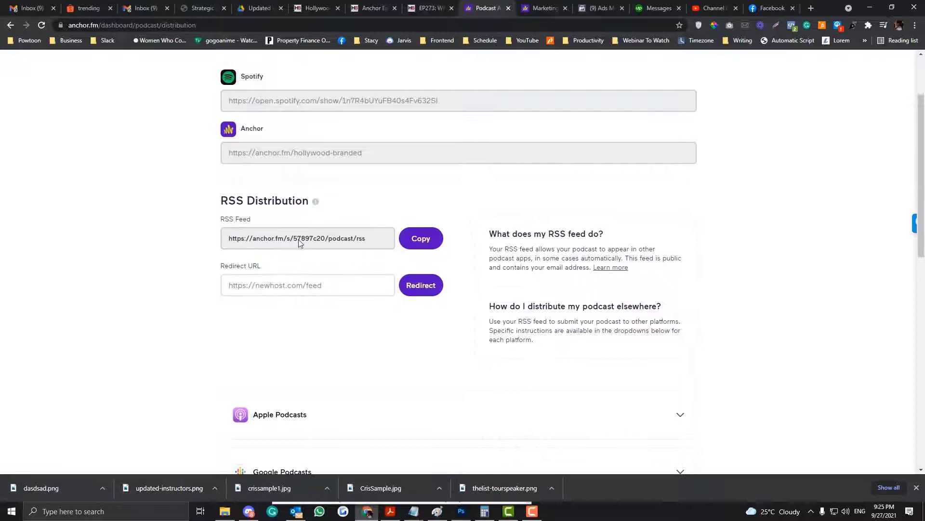
pyautogui.click(429, 248)
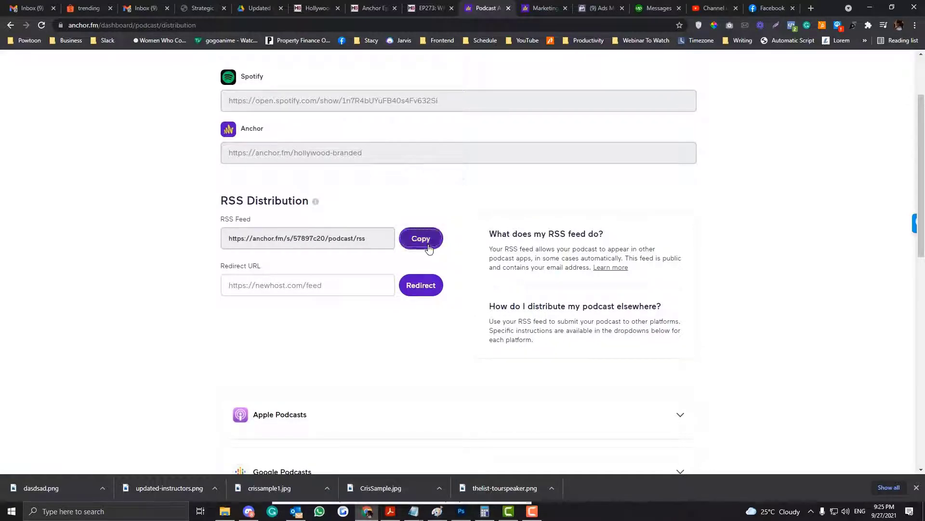
pyautogui.click(315, 8)
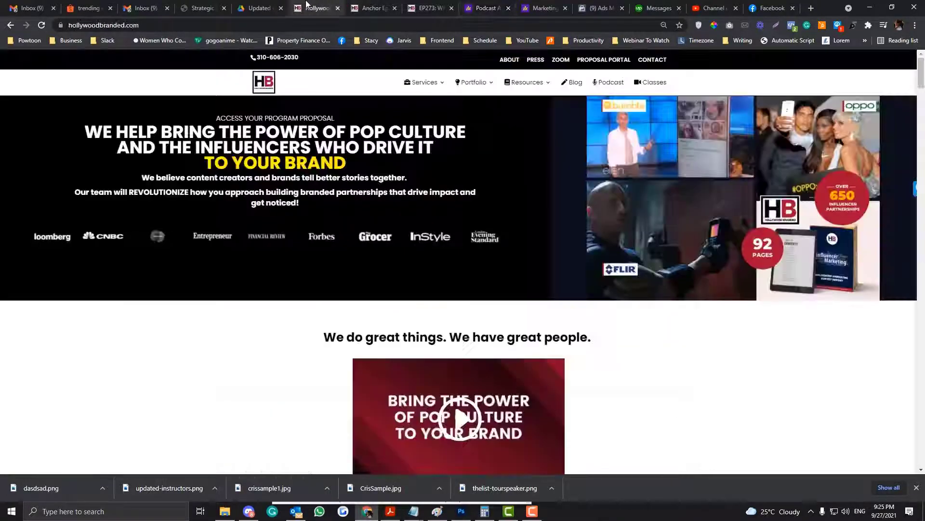
pyautogui.click(371, 8)
# Save the copied feed as the Anchor RSS URL and copy the [anchor_episodes] shortcode
pyautogui.hotkey('ctrl', 'v')
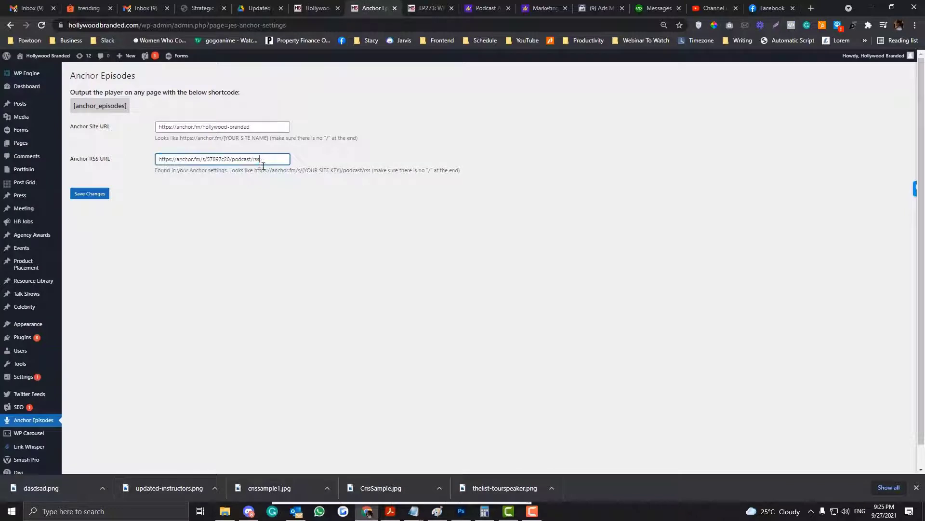
pyautogui.click(104, 195)
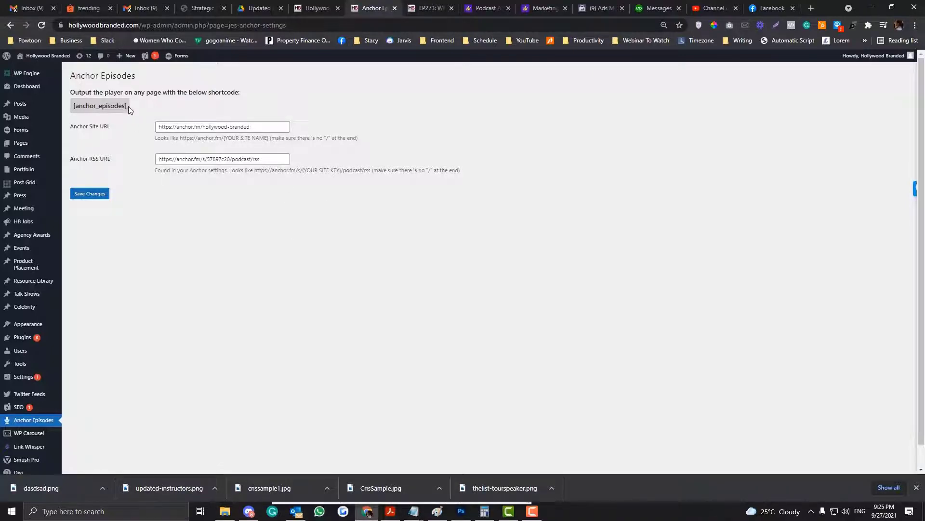
pyautogui.moveTo(128, 106); pyautogui.dragTo(73, 109)
pyautogui.rightClick(81, 105)
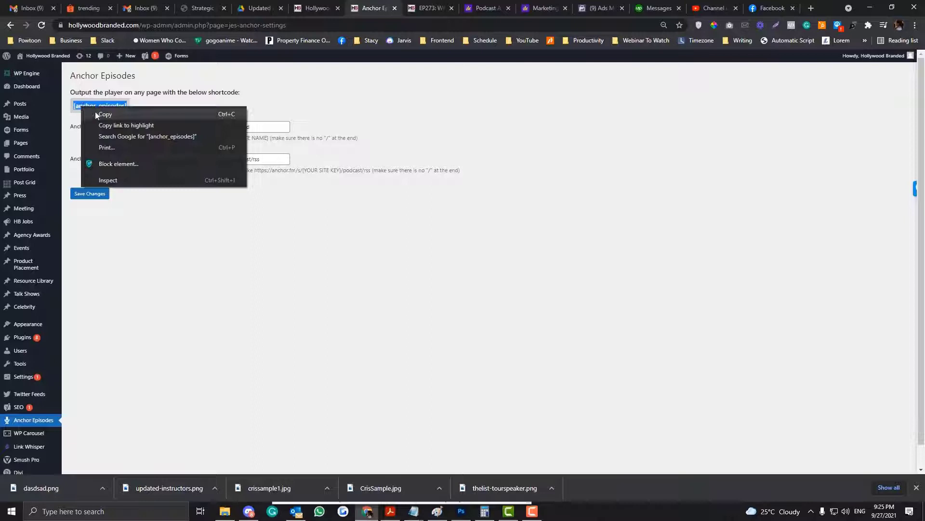
pyautogui.click(94, 111)
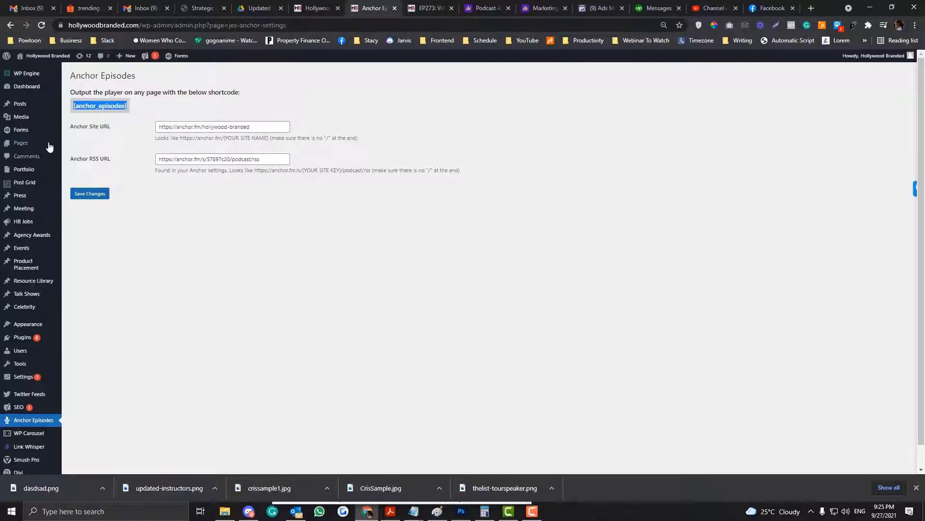
# Open Pages > All Pages in a new browser tab
pyautogui.moveTo(46, 144)
pyautogui.rightClick(87, 146)
pyautogui.click(106, 151)
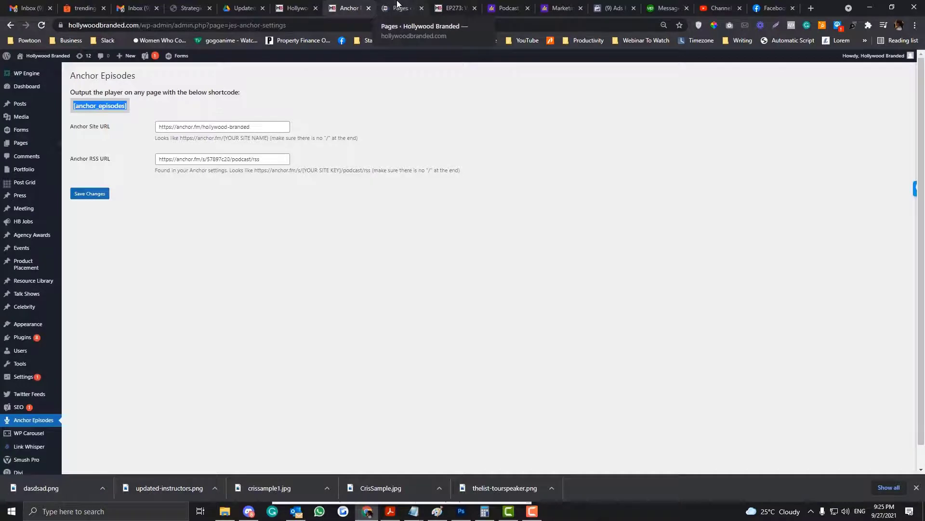
# In the Pages tab, search the site's pages for 'test'
pyautogui.click(398, 6)
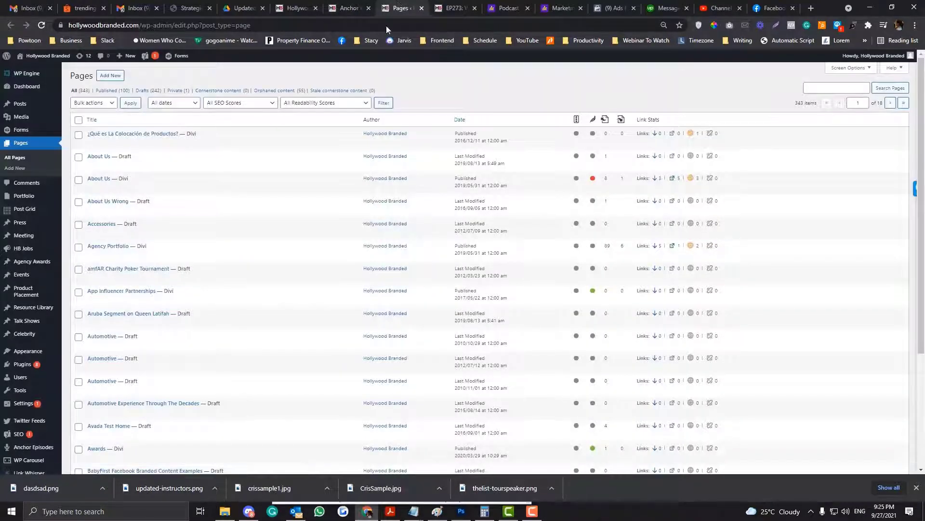
pyautogui.scroll(-2, 339, 140)
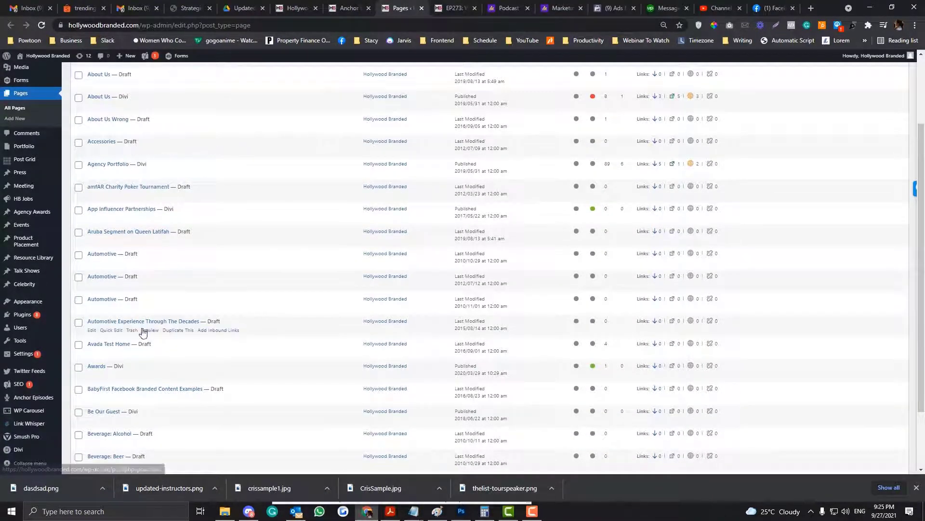
pyautogui.scroll(2, 120, 352)
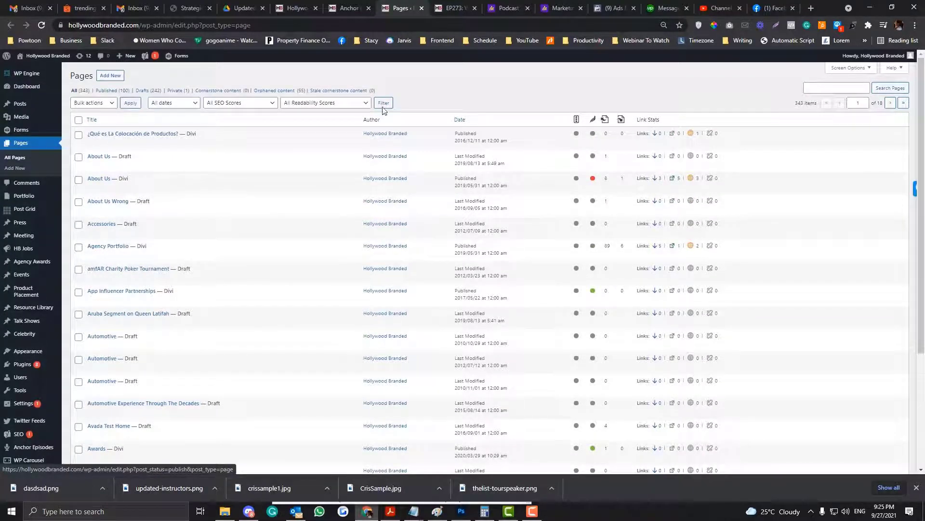
pyautogui.click(814, 88)
pyautogui.write('test')
pyautogui.click(876, 90)
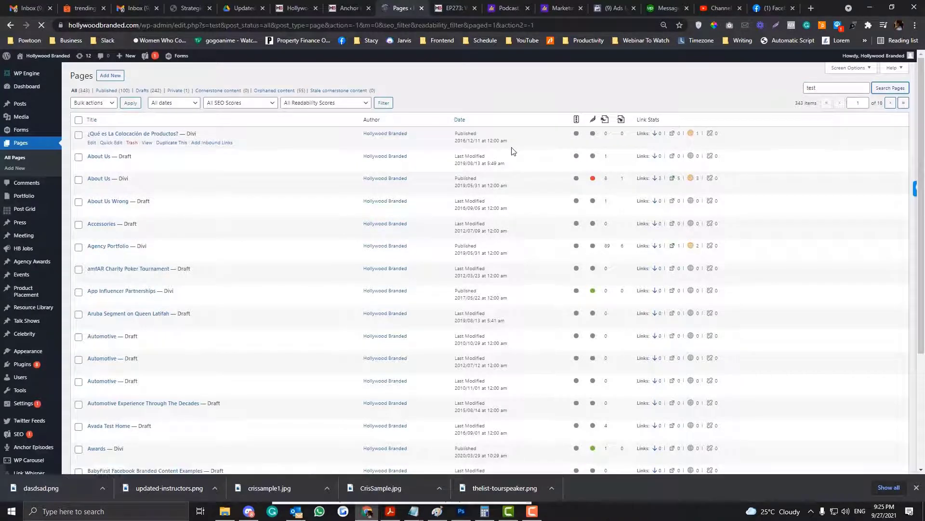
pyautogui.scroll(-10, 513, 151)
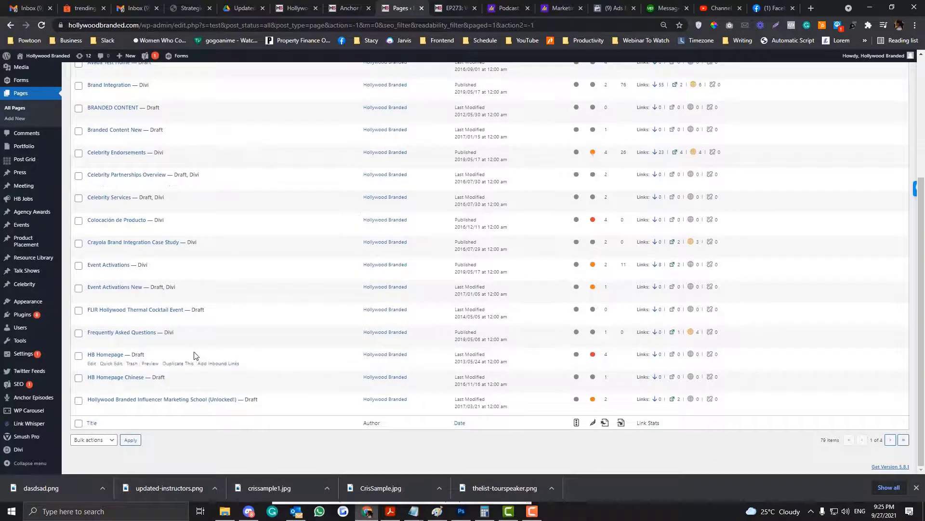
# Add a new page titled 'test' containing [anchor_episodes] and save it as a draft
pyautogui.scroll(10, 193, 355)
pyautogui.click(9, 168)
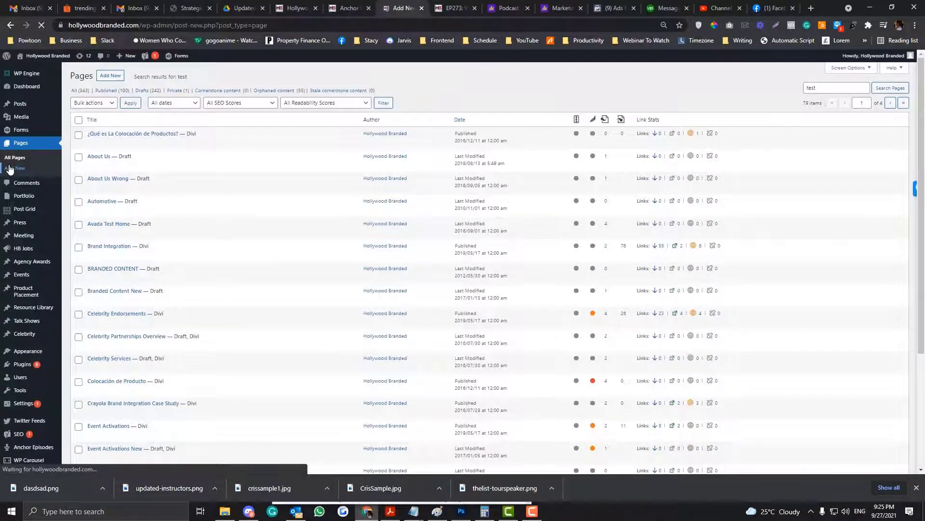
pyautogui.write('test')
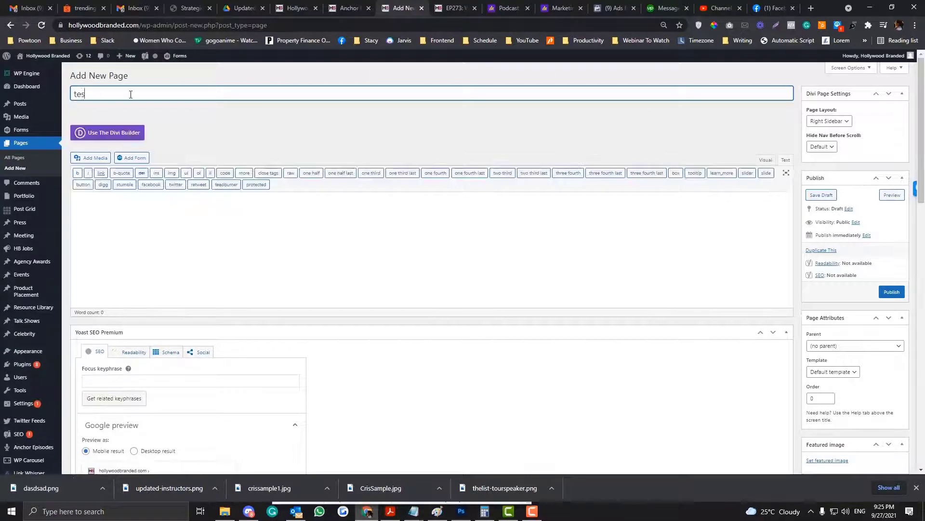
pyautogui.click(125, 202)
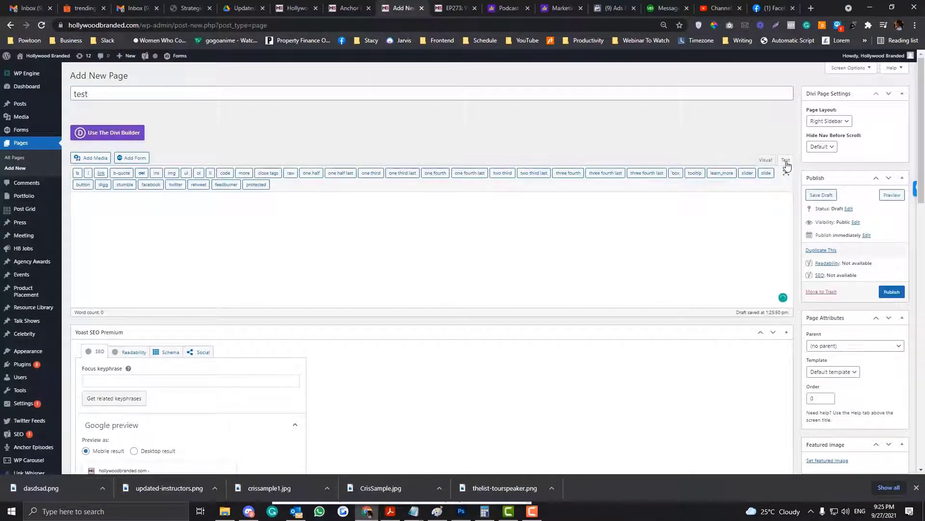
pyautogui.hotkey('ctrl', 'v')
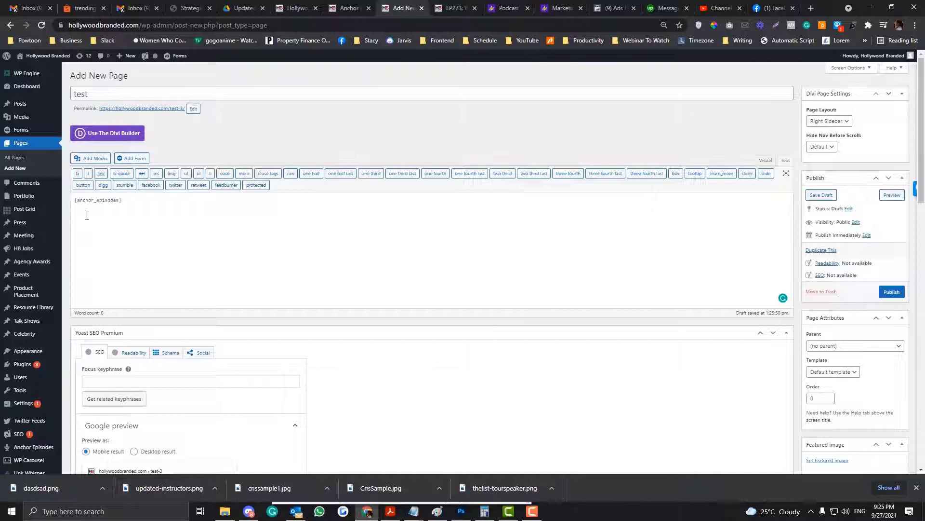
pyautogui.click(820, 195)
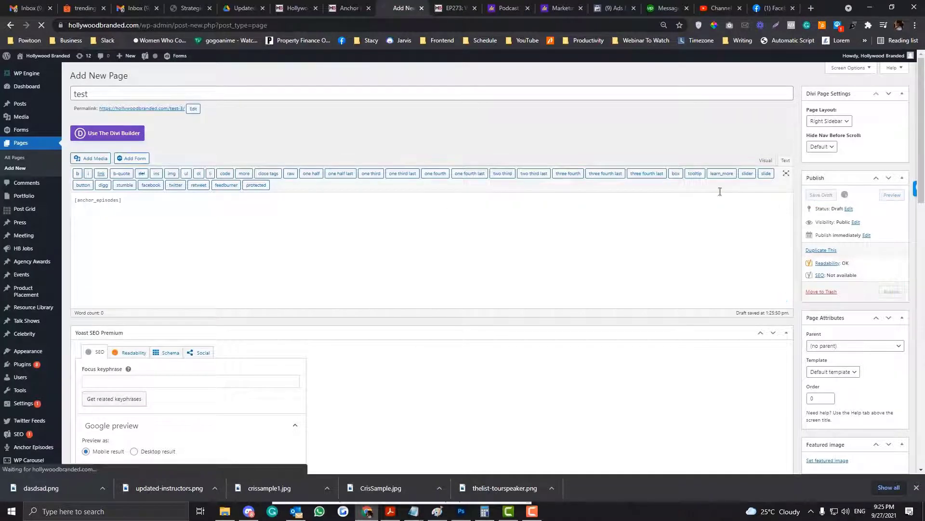
# Open the page's permalink preview in a new tab and view it
pyautogui.rightClick(164, 108)
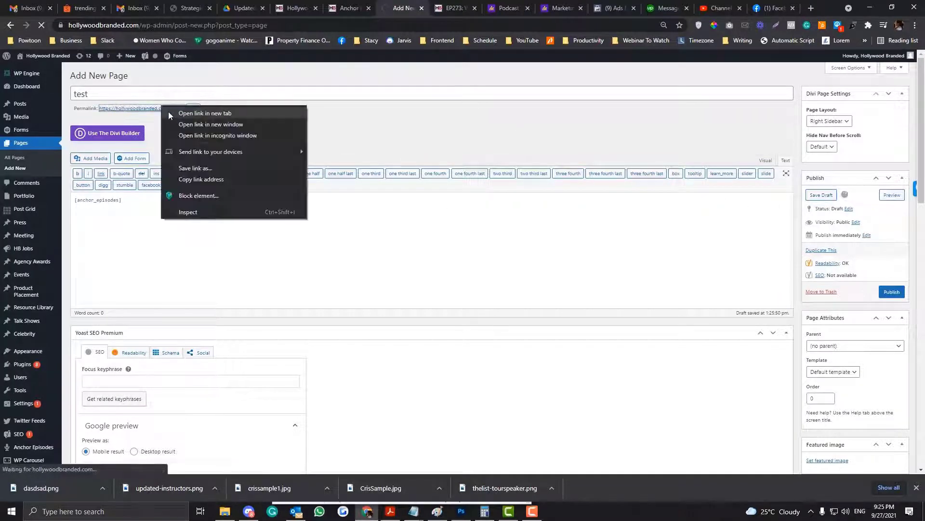
pyautogui.click(170, 113)
pyautogui.click(414, 6)
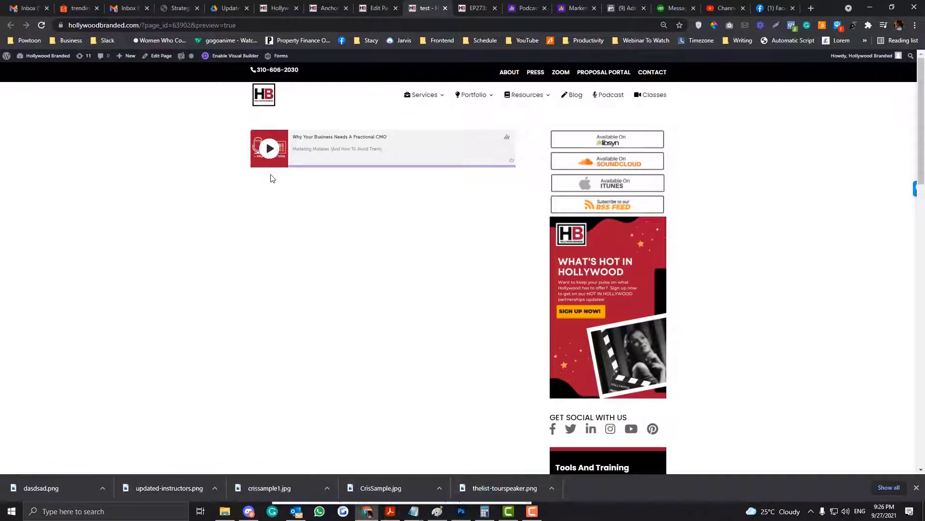
# Reload the preview, then load its URL in an Incognito window to check it logged out
pyautogui.click(264, 27)
pyautogui.press('Return')
pyautogui.click(223, 27)
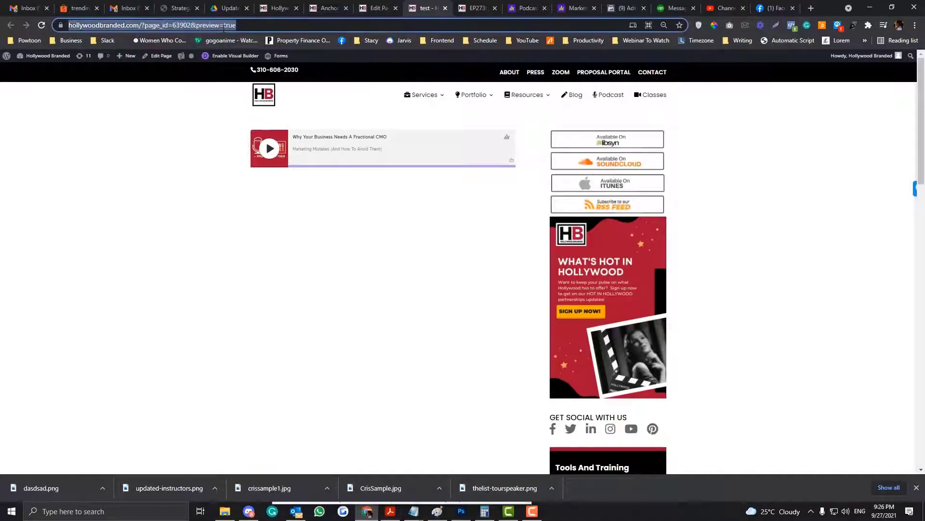
pyautogui.hotkey('ctrl', 'c')
pyautogui.hotkey('ctrl', 'shift', 'n')
pyautogui.hotkey('ctrl', 'v')
pyautogui.press('Return')
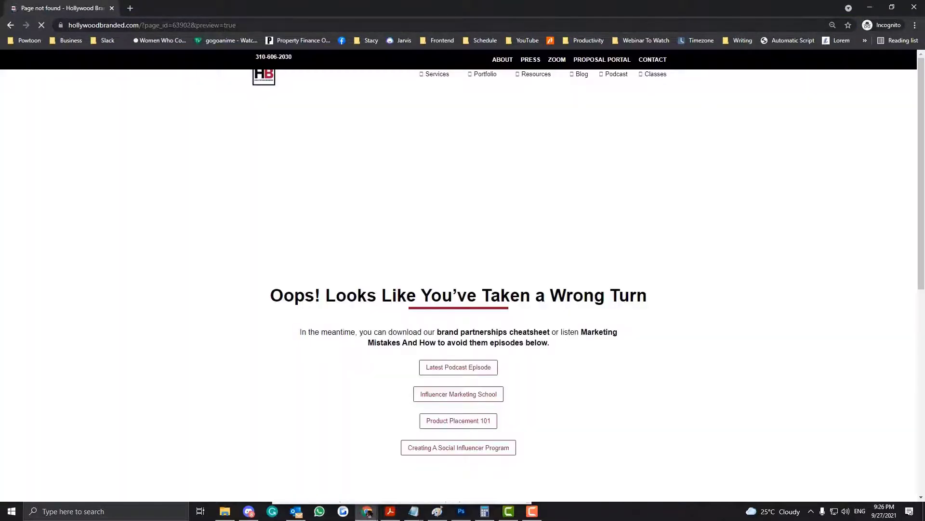
pyautogui.click(922, 4)
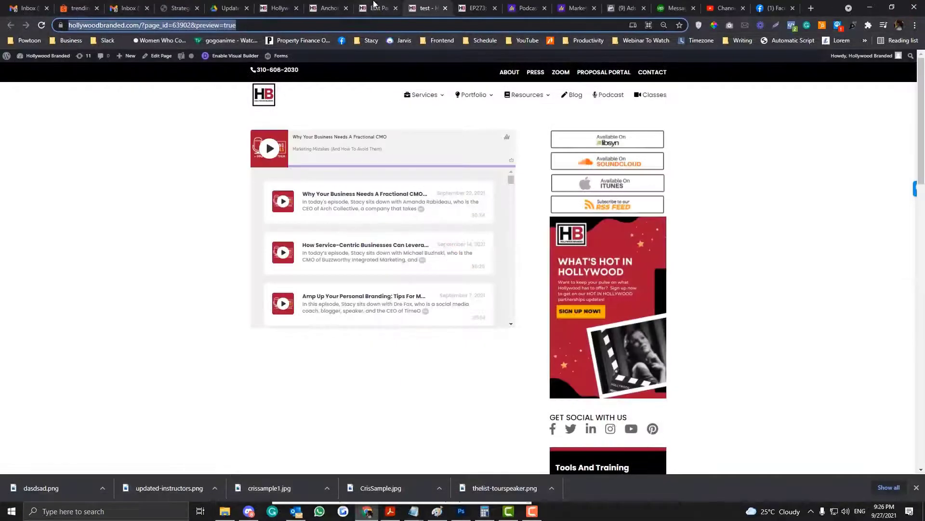
# Scroll through the embedded player's episode list below the current fractional CMO episode
pyautogui.scroll(-2, 466, 201)
pyautogui.scroll(2, 466, 201)
pyautogui.moveTo(293, 137); pyautogui.dragTo(391, 137)
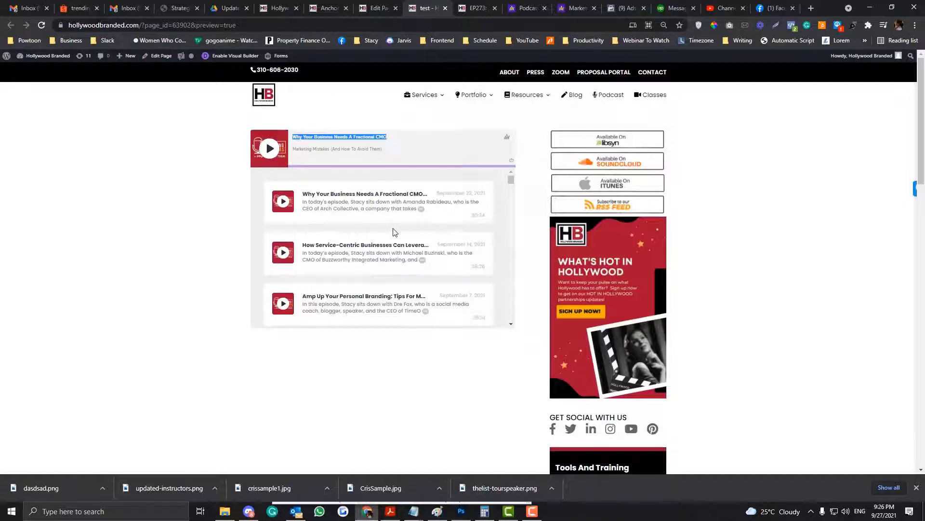
pyautogui.scroll(-1, 391, 224)
pyautogui.scroll(-6, 325, 204)
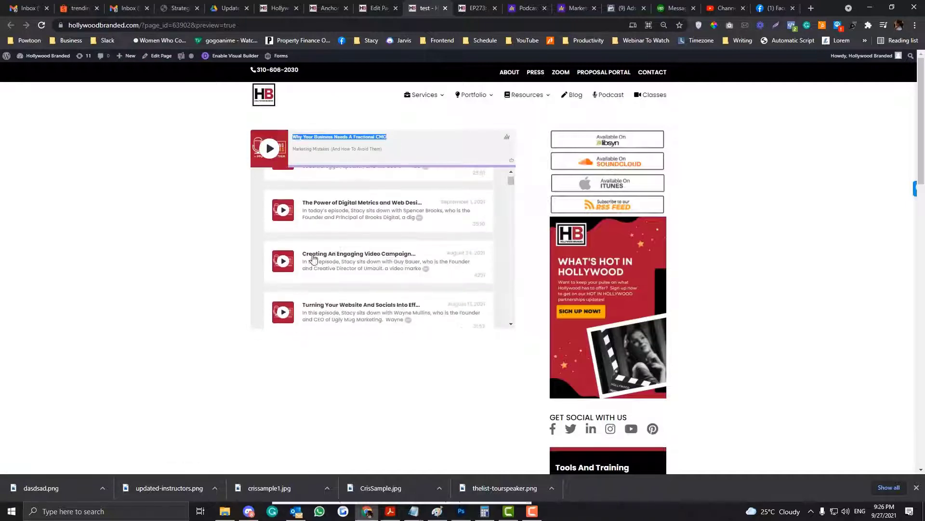
pyautogui.scroll(-20, 305, 244)
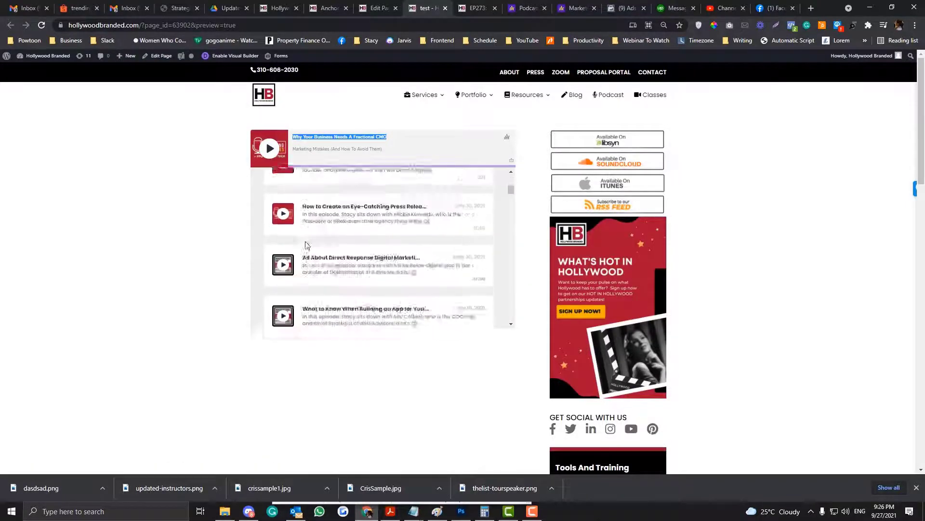
pyautogui.scroll(12, 306, 244)
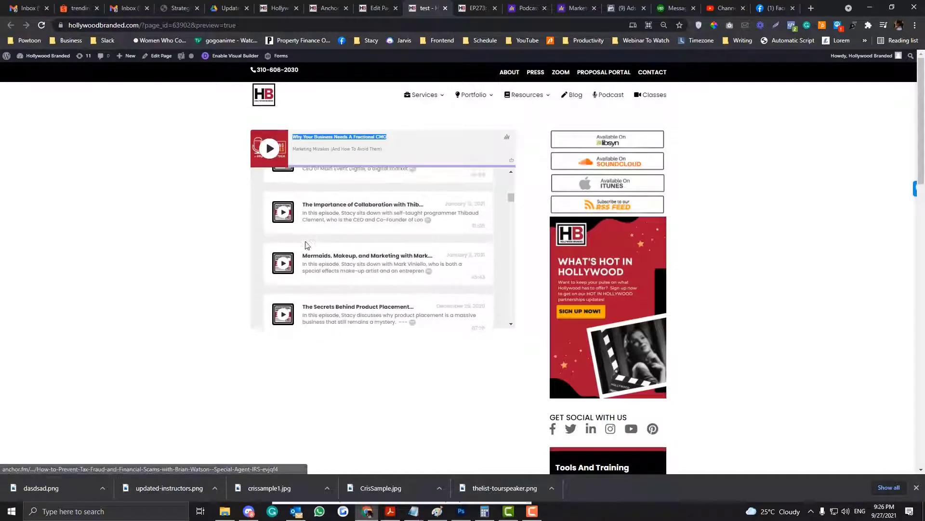
pyautogui.scroll(5, 306, 243)
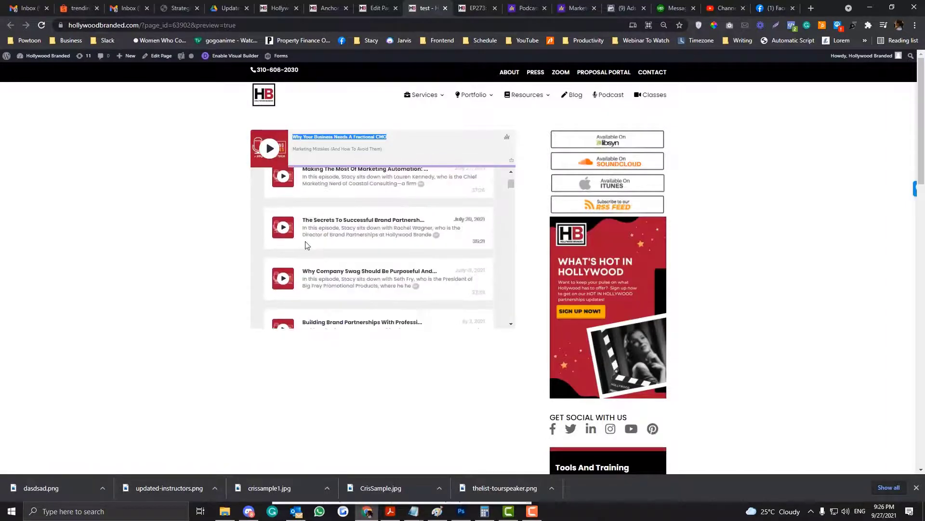
# Switch to the Anchor podcast distribution tab and open its Dashboard
pyautogui.click(330, 8)
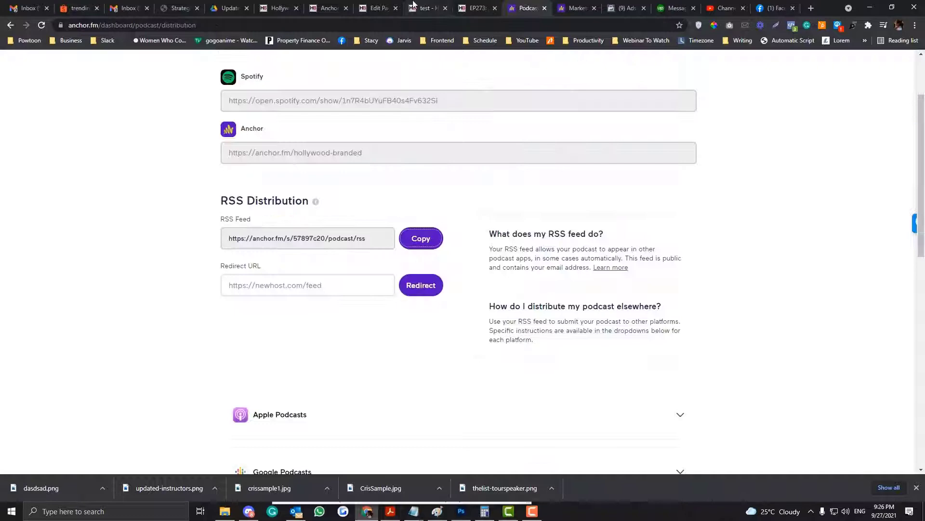
pyautogui.click(413, 5)
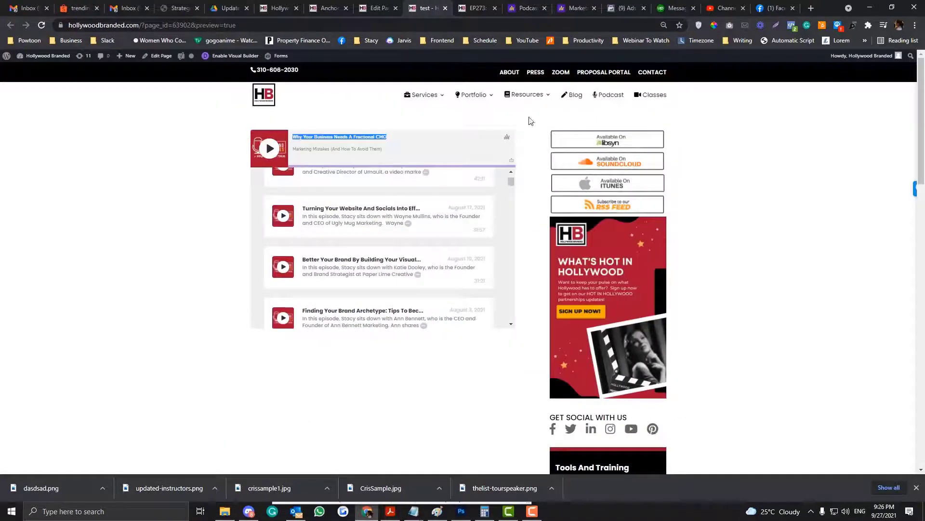
pyautogui.click(527, 8)
pyautogui.scroll(2, 458, 167)
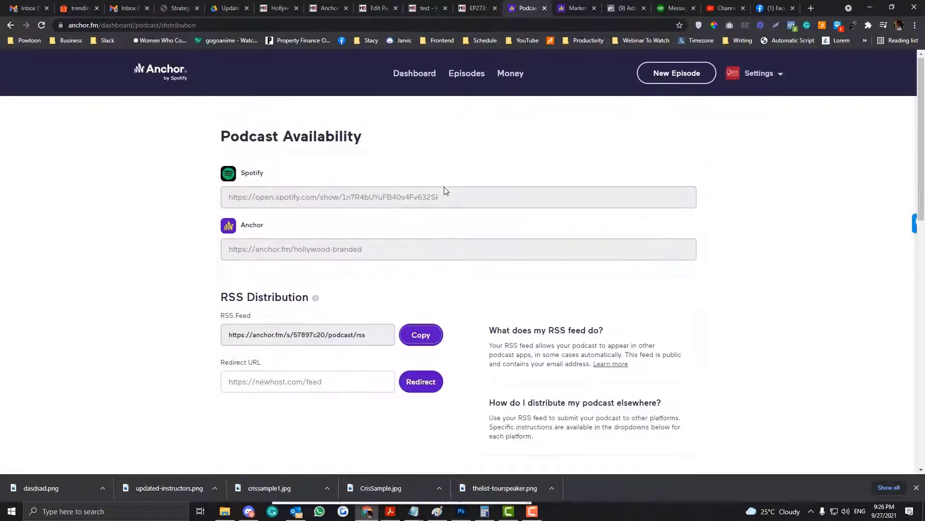
pyautogui.click(414, 79)
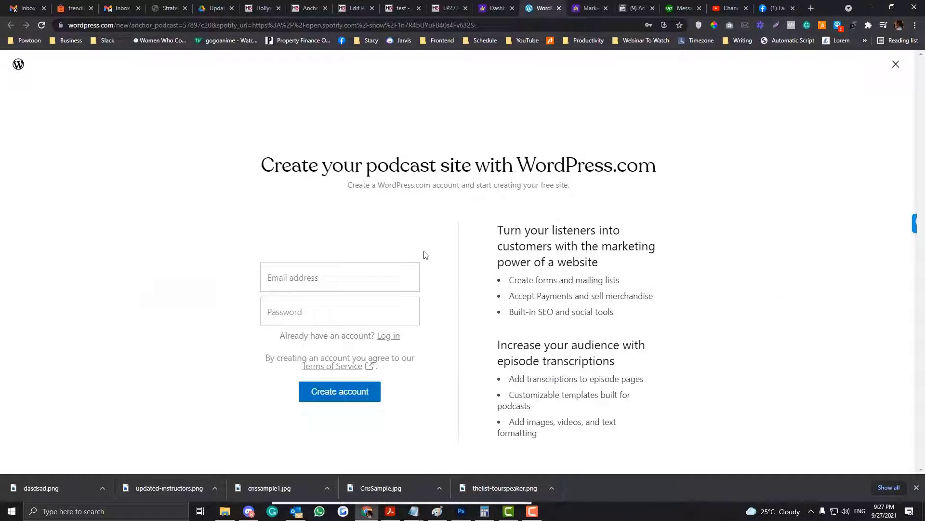
pyautogui.click(397, 283)
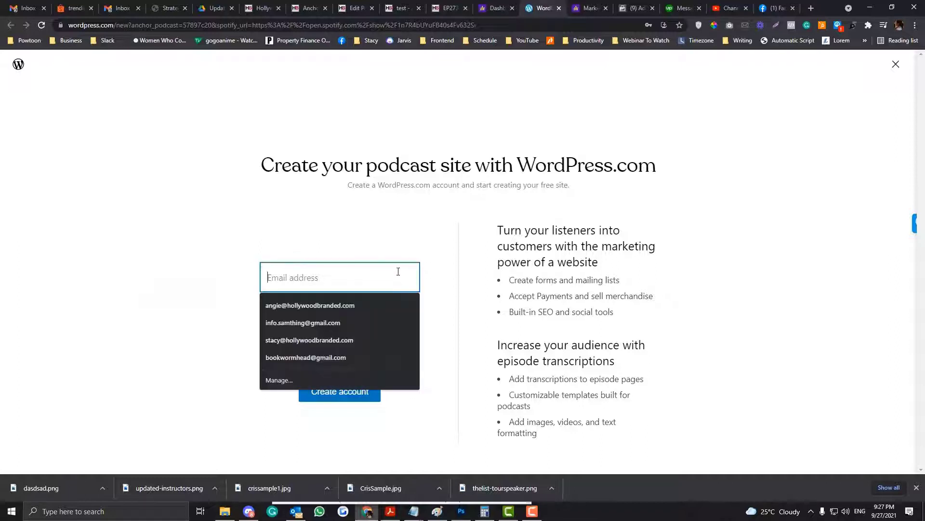
pyautogui.click(422, 234)
pyautogui.click(388, 317)
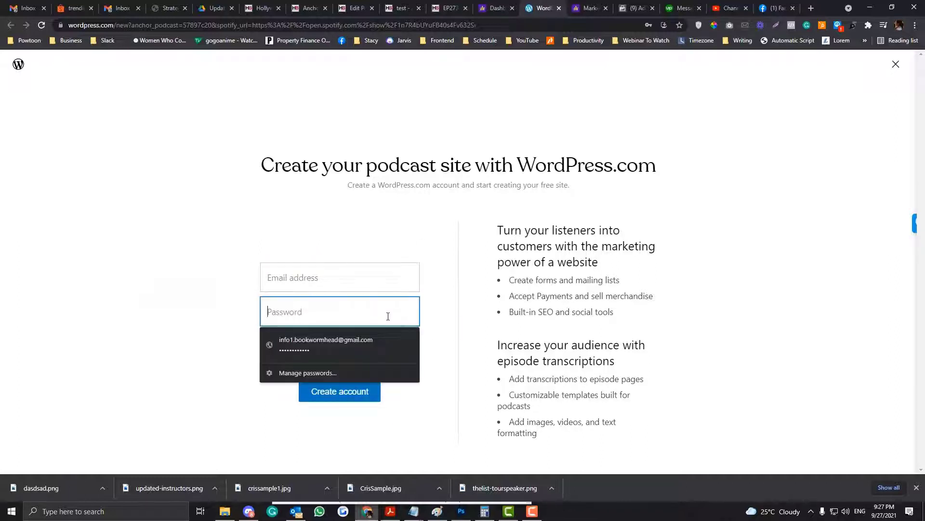
pyautogui.click(479, 319)
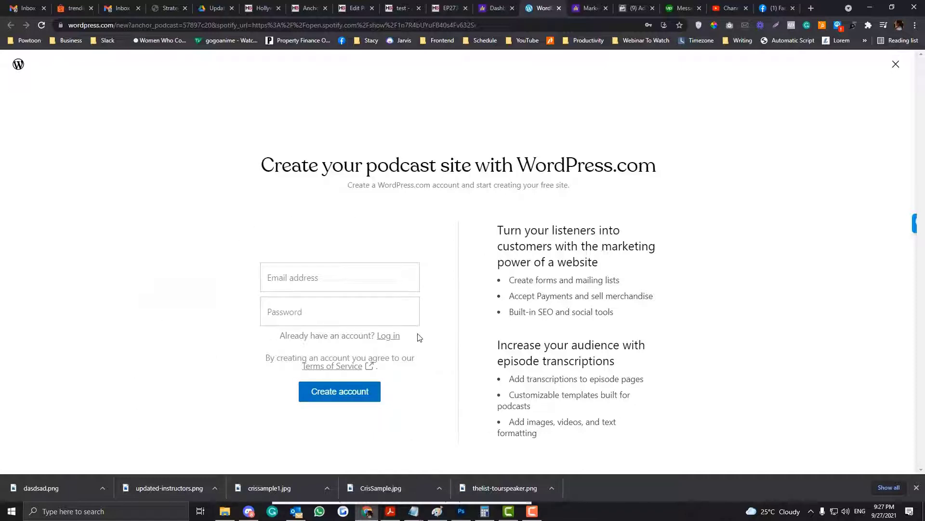
# Open the podcast's Episodes list in the Anchor dashboard
pyautogui.click(496, 7)
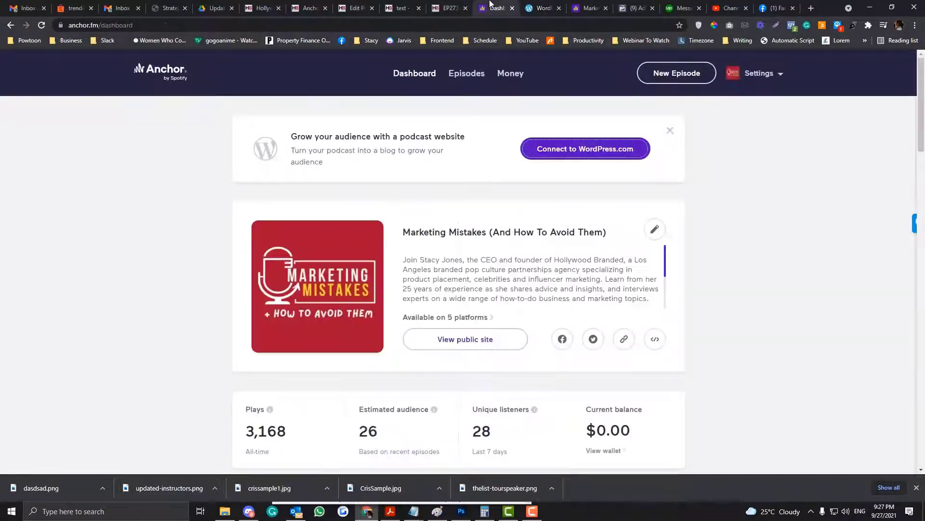
pyautogui.click(567, 4)
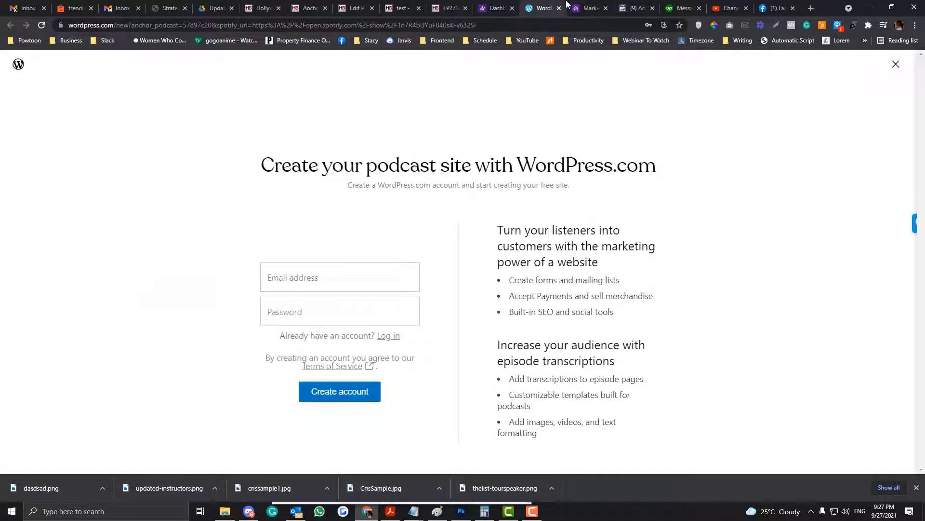
pyautogui.click(496, 8)
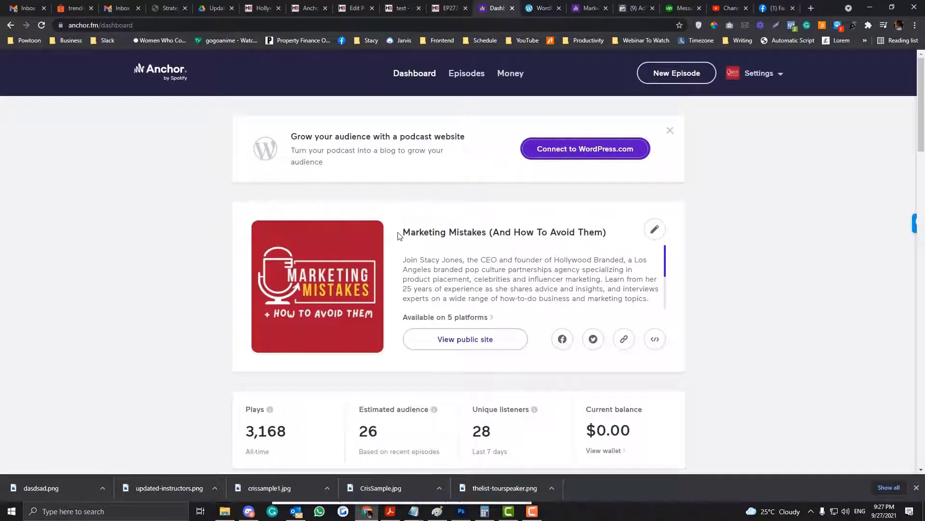
pyautogui.scroll(-4, 345, 325)
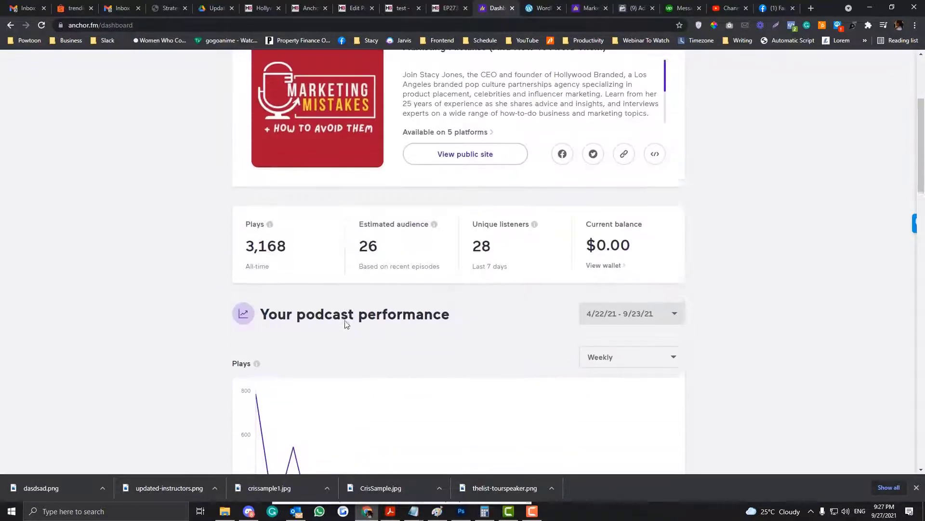
pyautogui.scroll(3, 345, 324)
pyautogui.scroll(1, 345, 324)
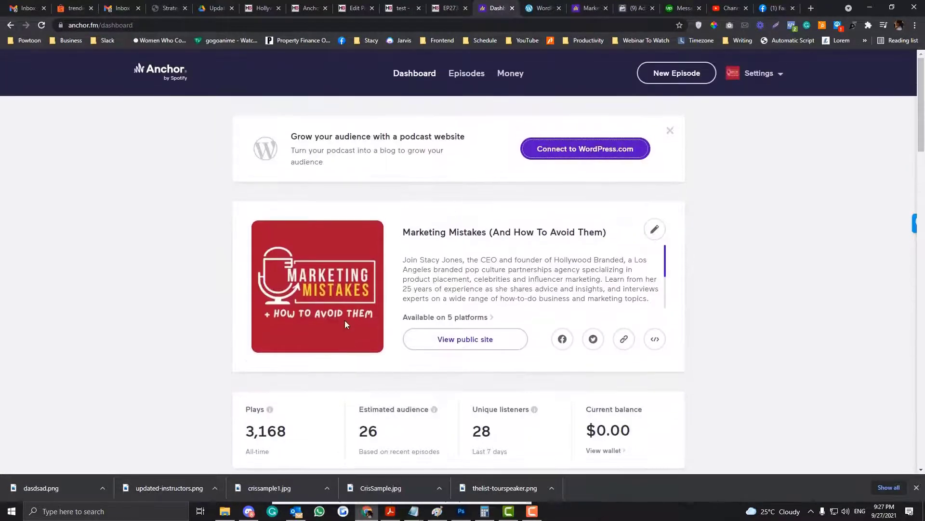
pyautogui.click(463, 77)
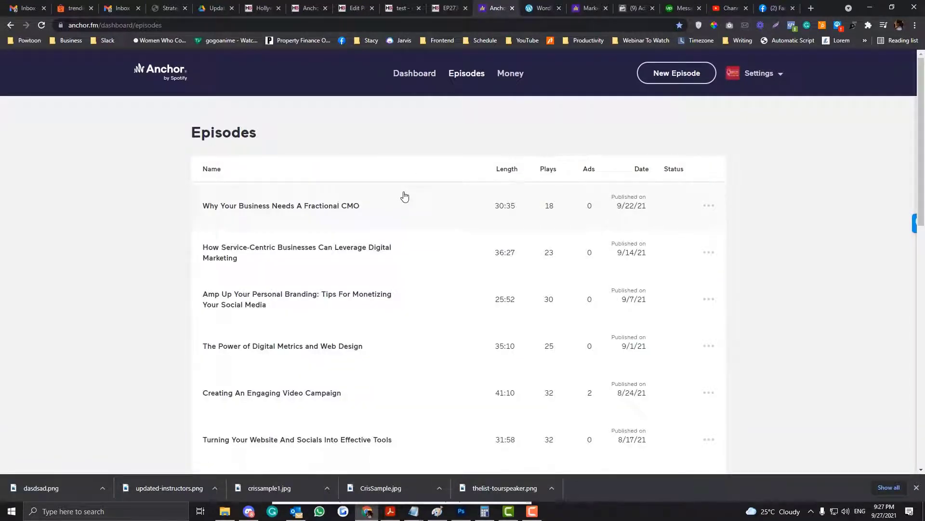
# Check the WordPress.com sign-up tab, then return to the WordPress test page editor
pyautogui.hotkey('ctrl', 'Tab')
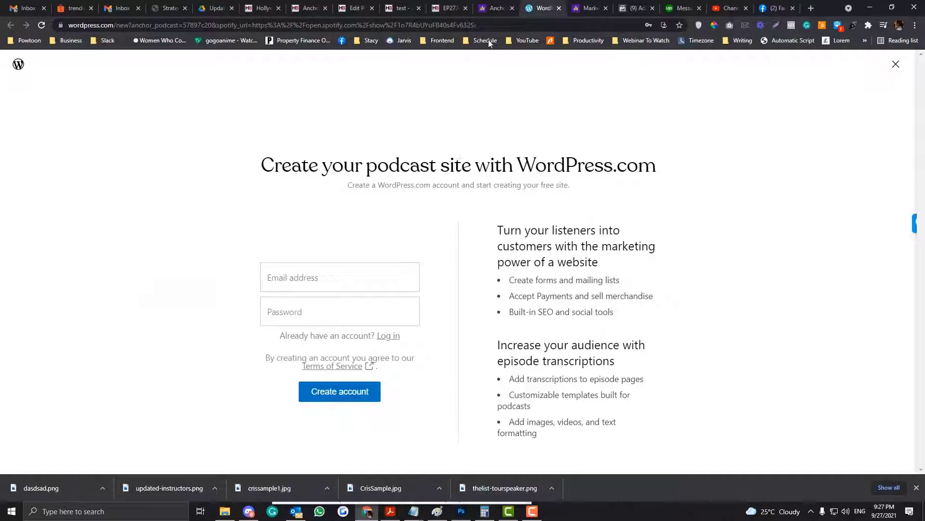
pyautogui.click(494, 9)
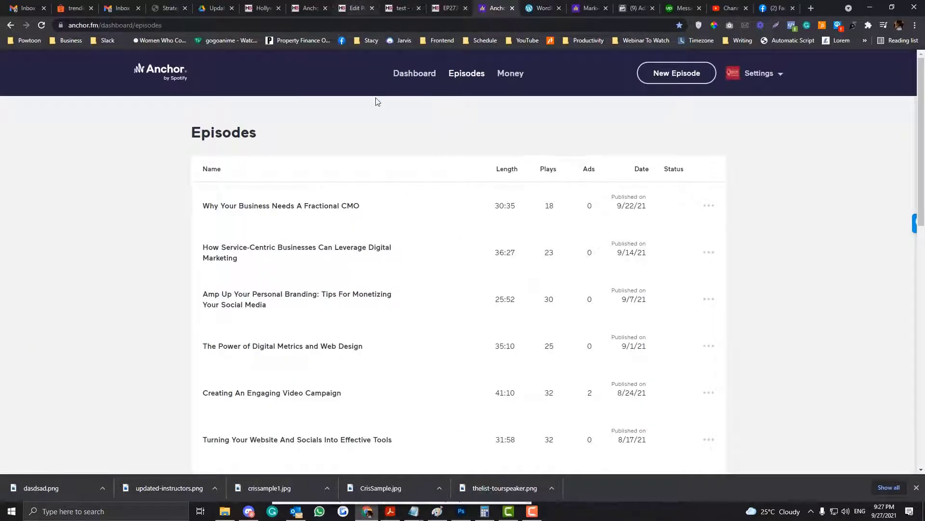
pyautogui.click(347, 7)
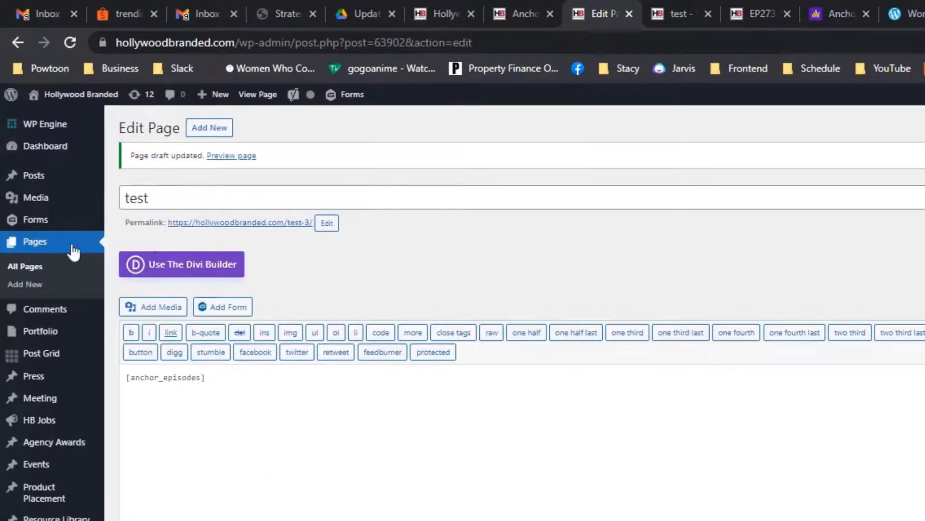
pyautogui.moveTo(20, 105)
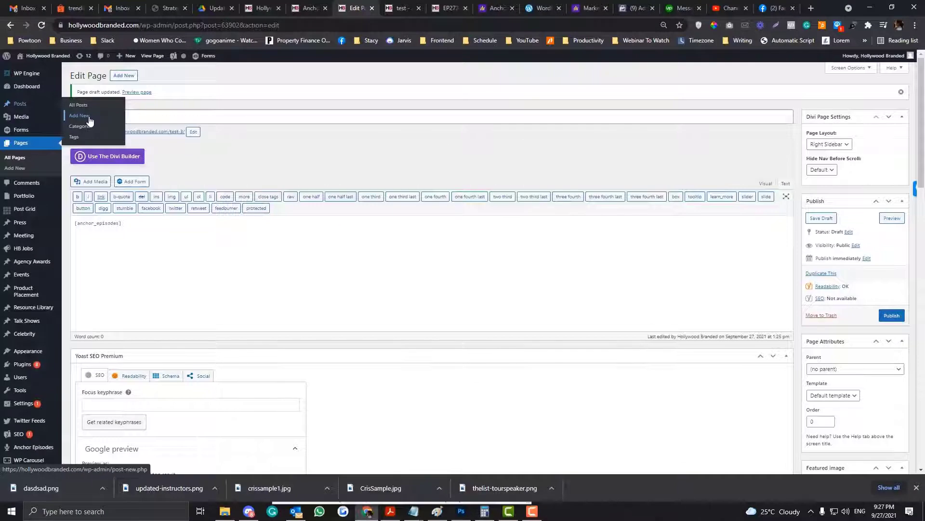
# Glance at Anchor's episode list, then return to the test page preview with its player
pyautogui.click(487, 9)
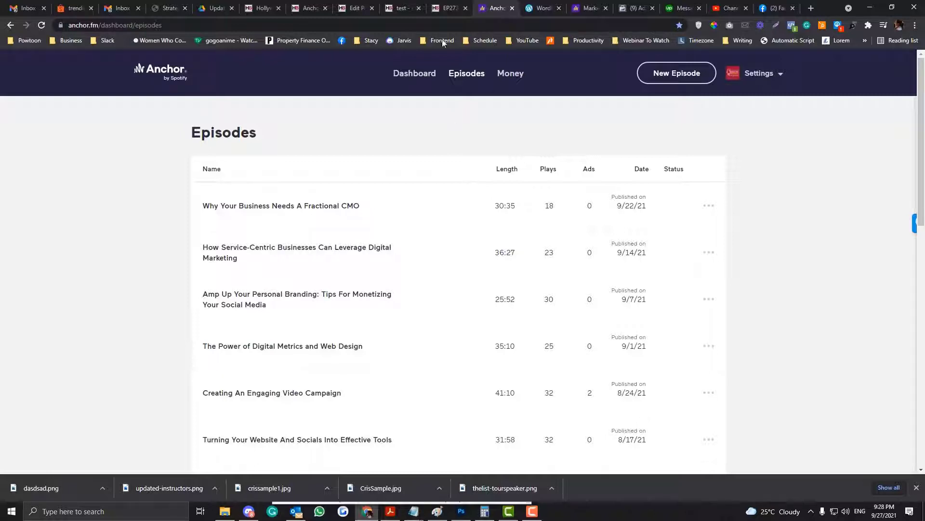
pyautogui.click(401, 8)
pyautogui.moveTo(410, 112)
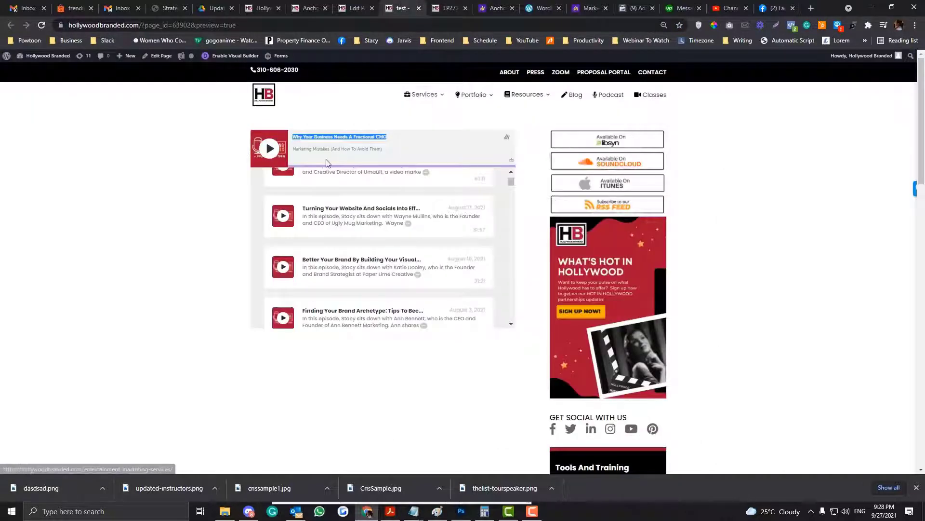